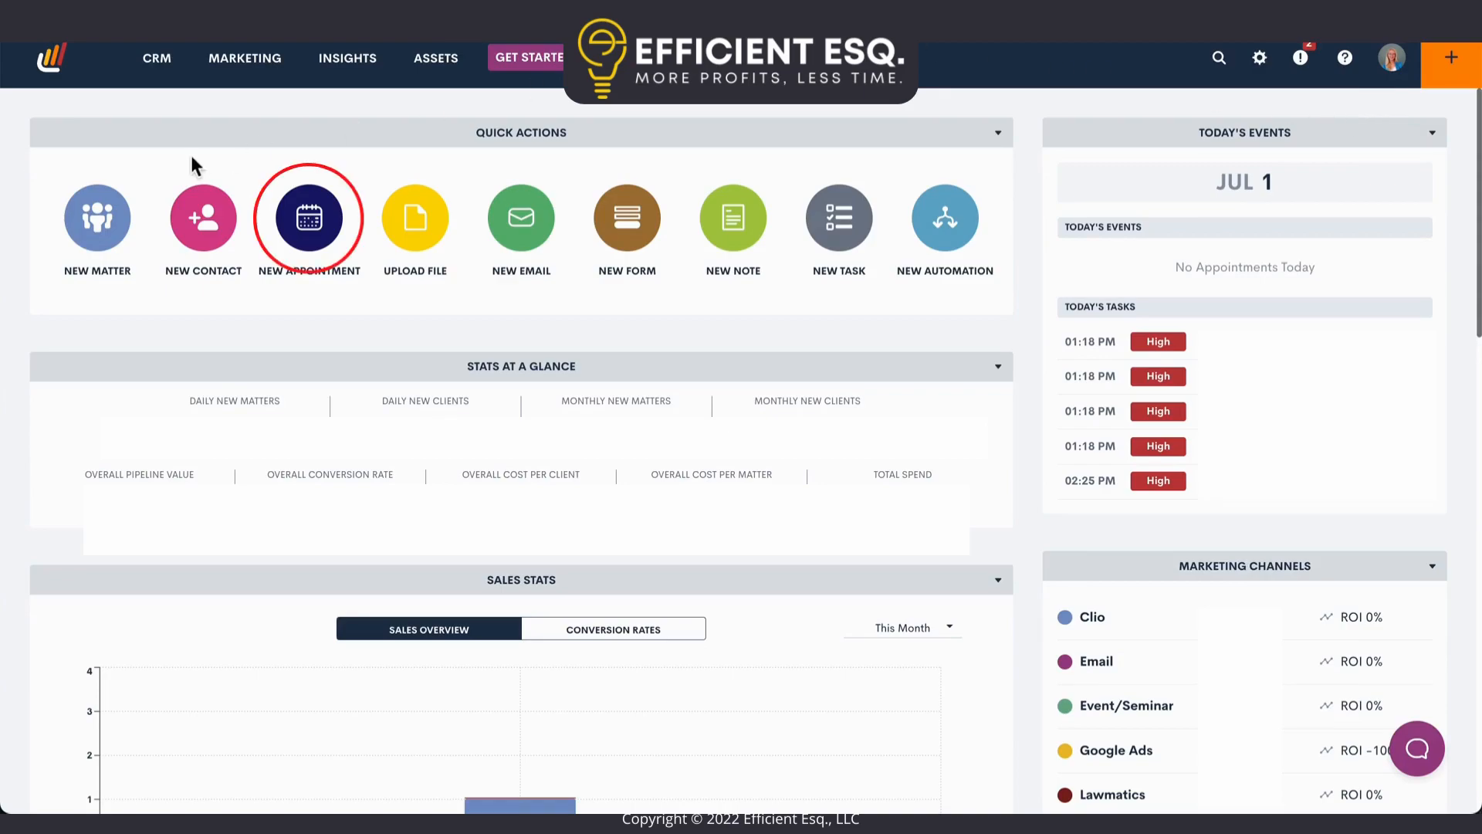
Step: Start a new appointment and set its type to Existing Client Meeting, keeping the matching display name
left_click(308, 228)
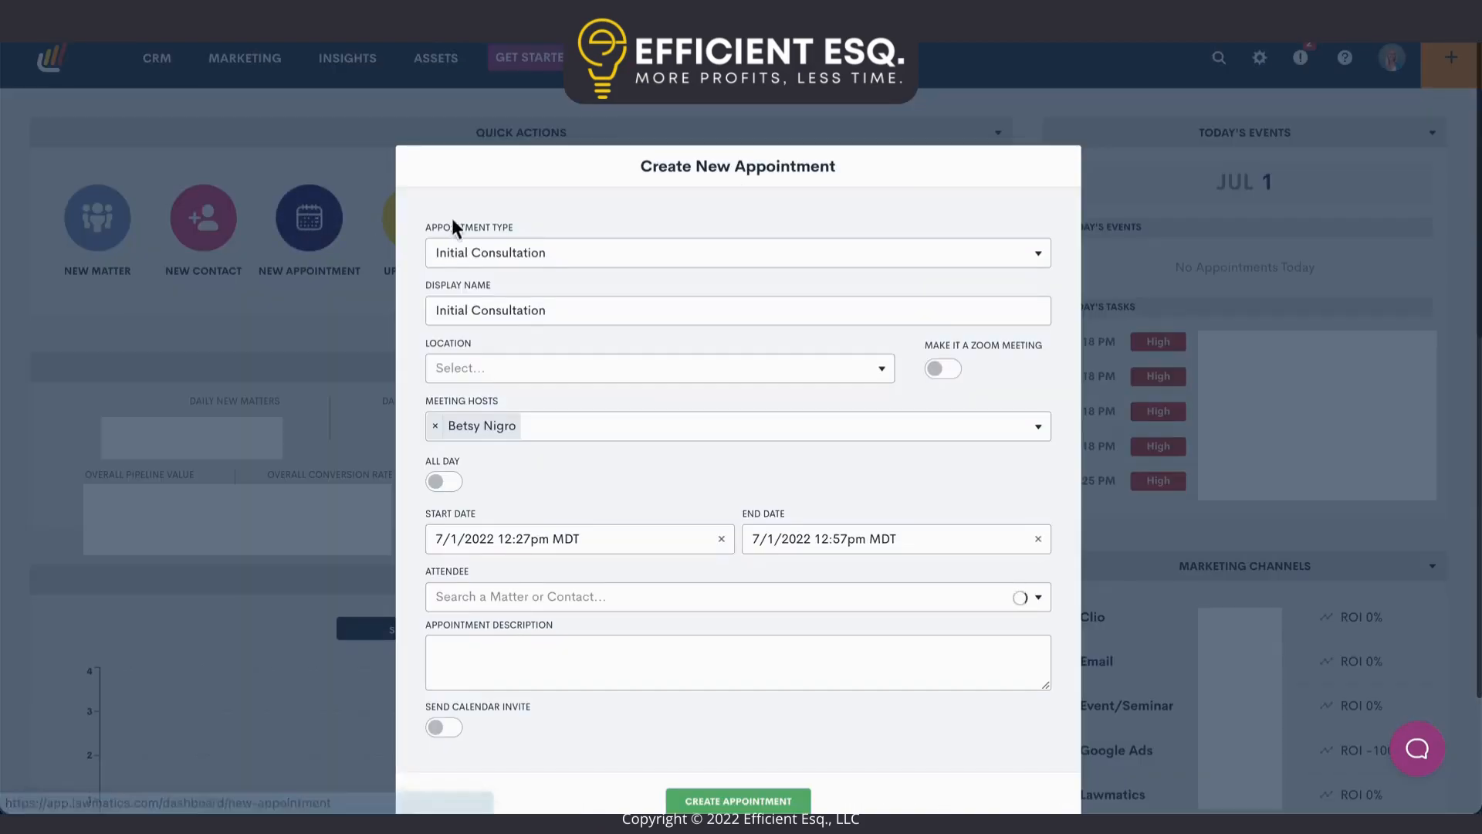
scroll(538, 253, "down", 1)
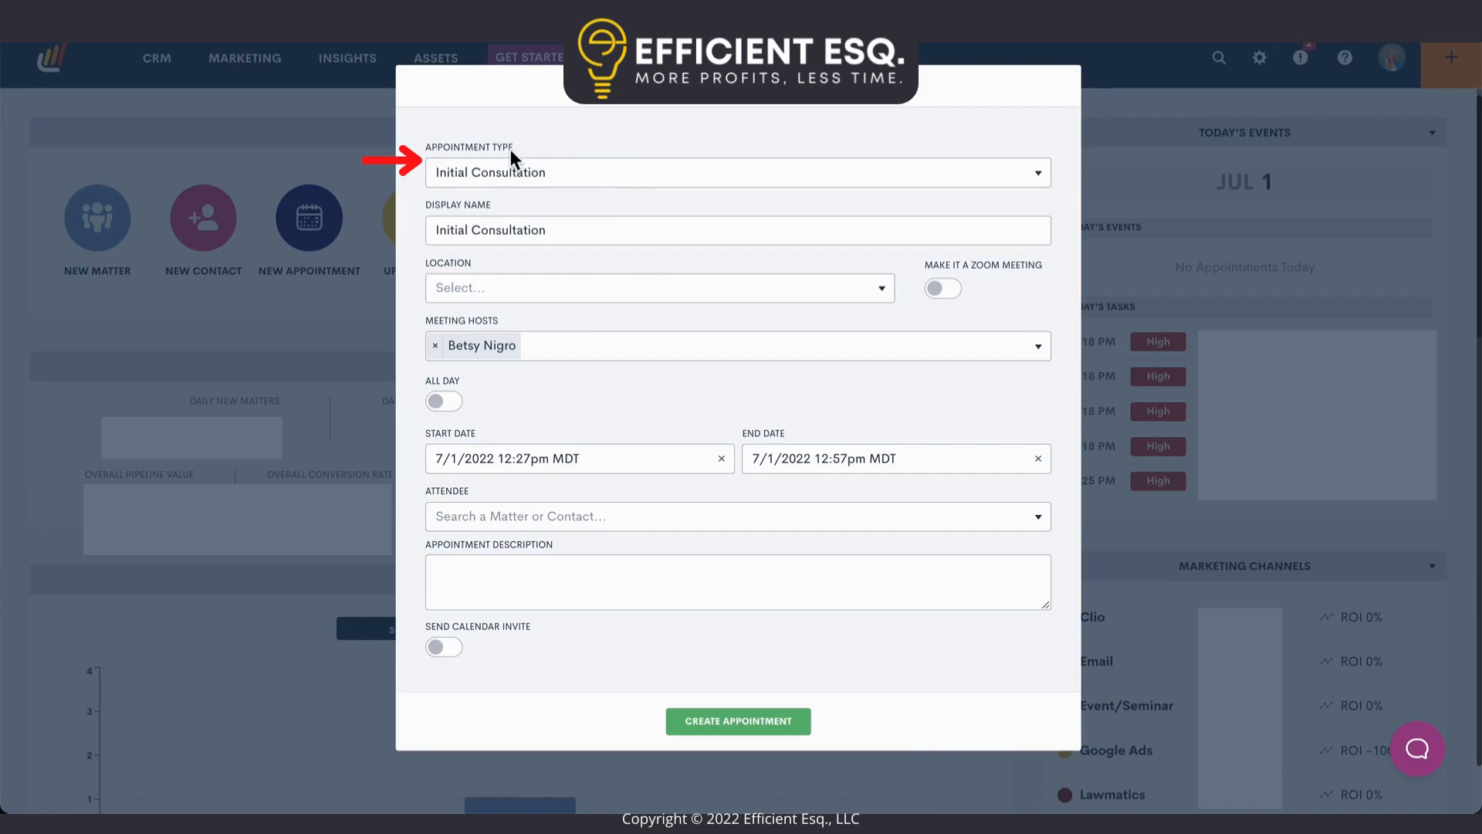
left_click(520, 173)
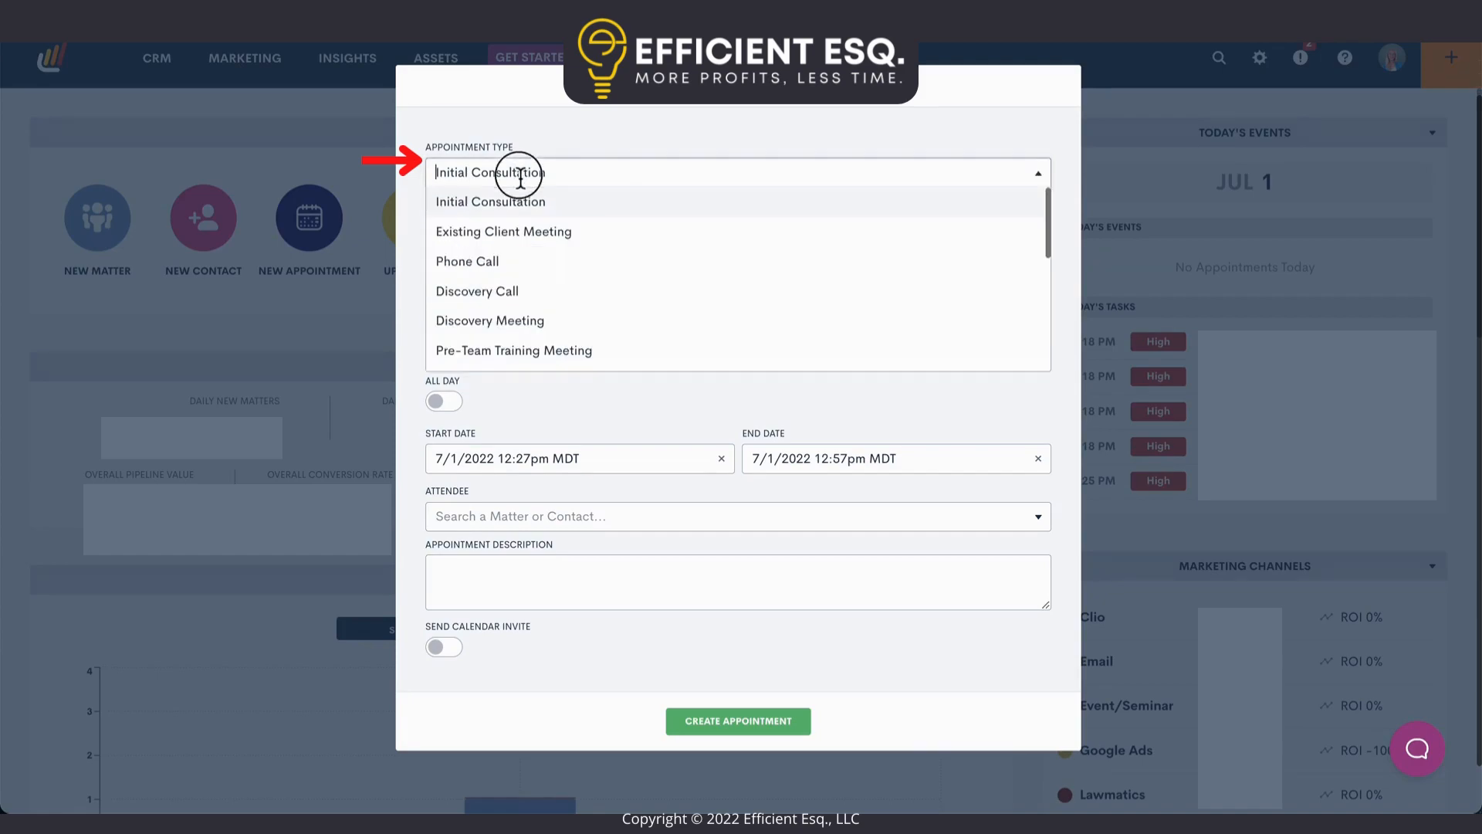
left_click(516, 229)
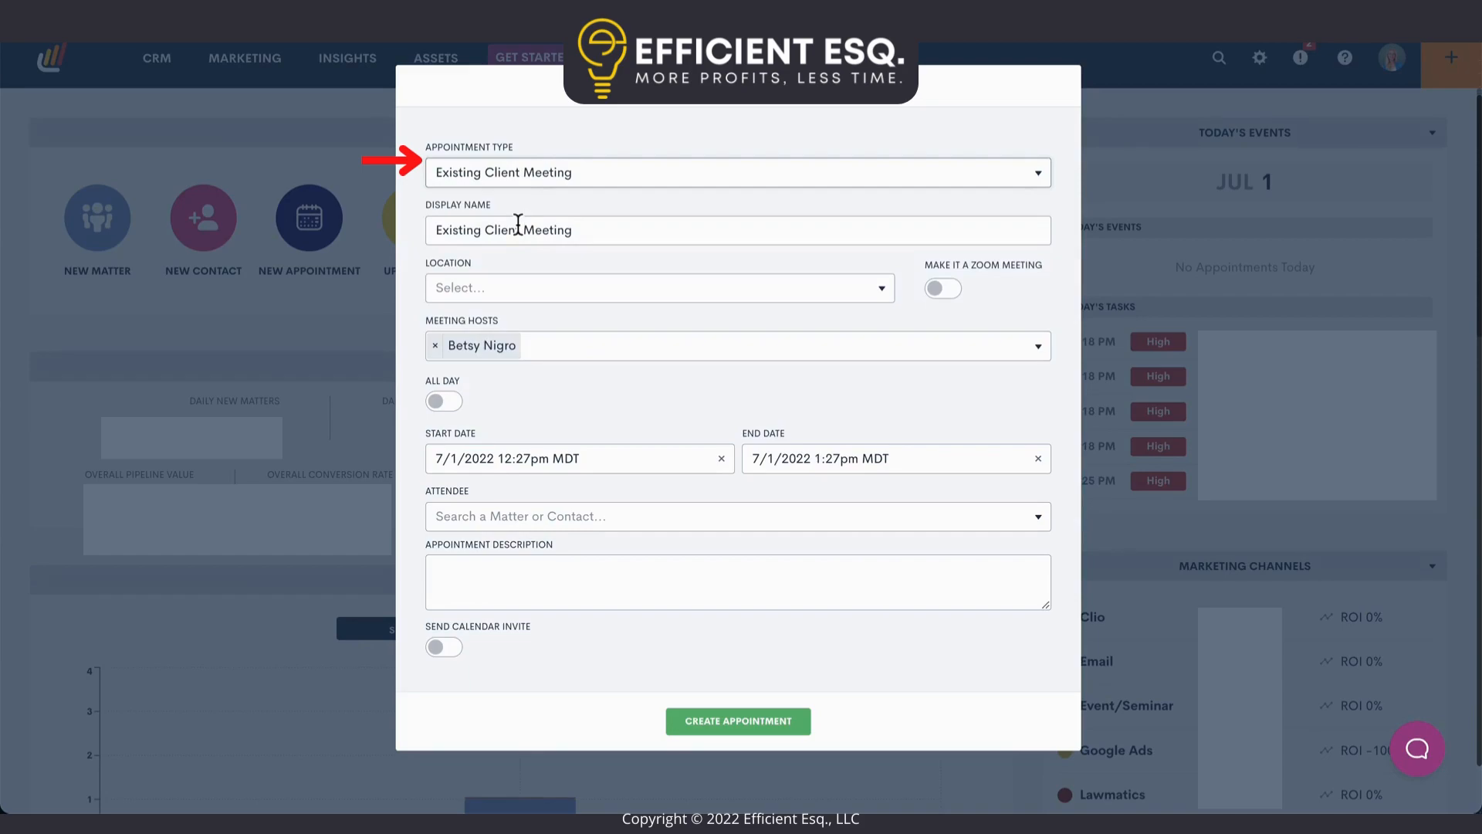
left_click(606, 228)
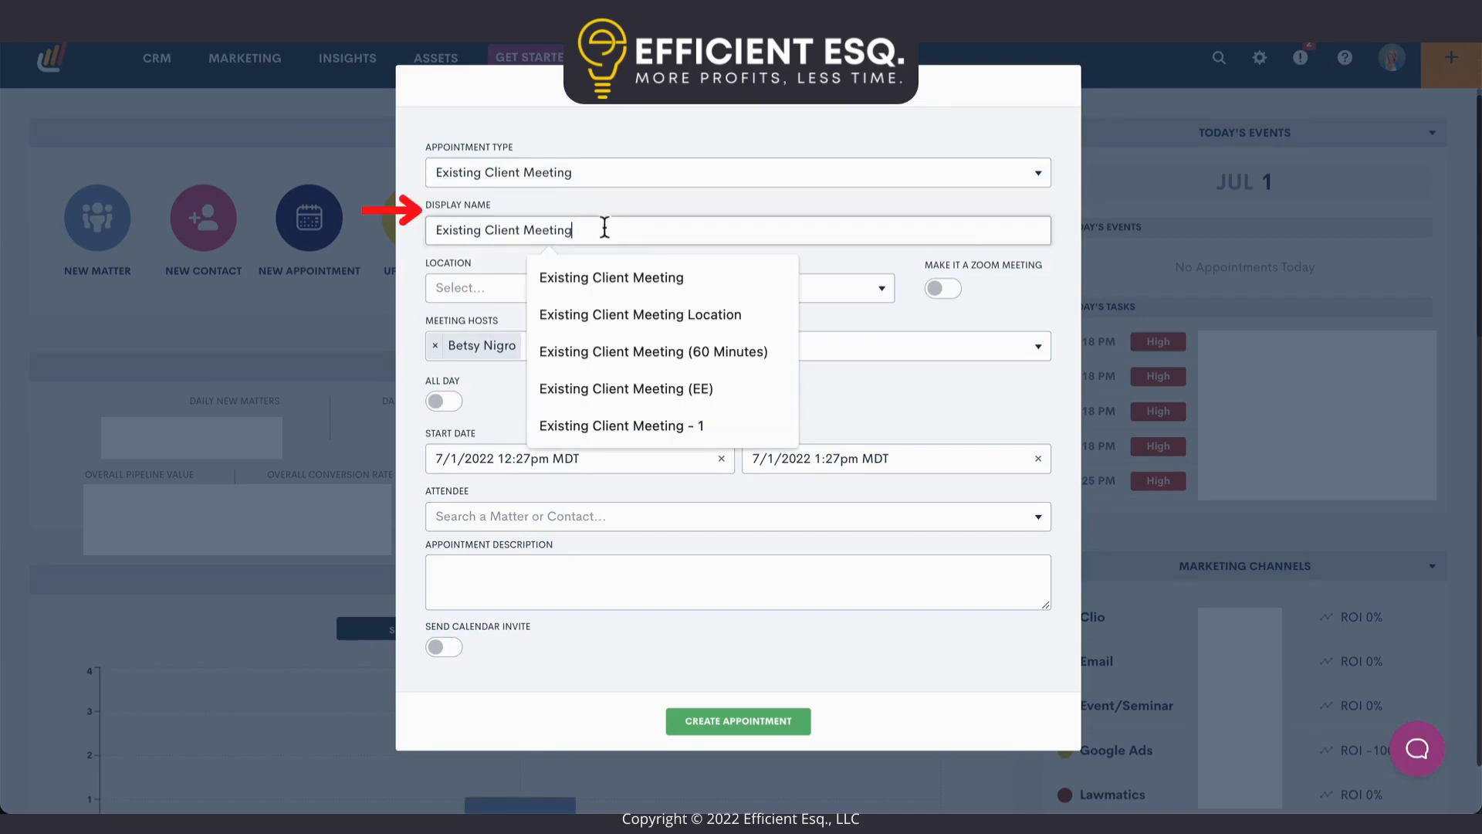
left_click(582, 213)
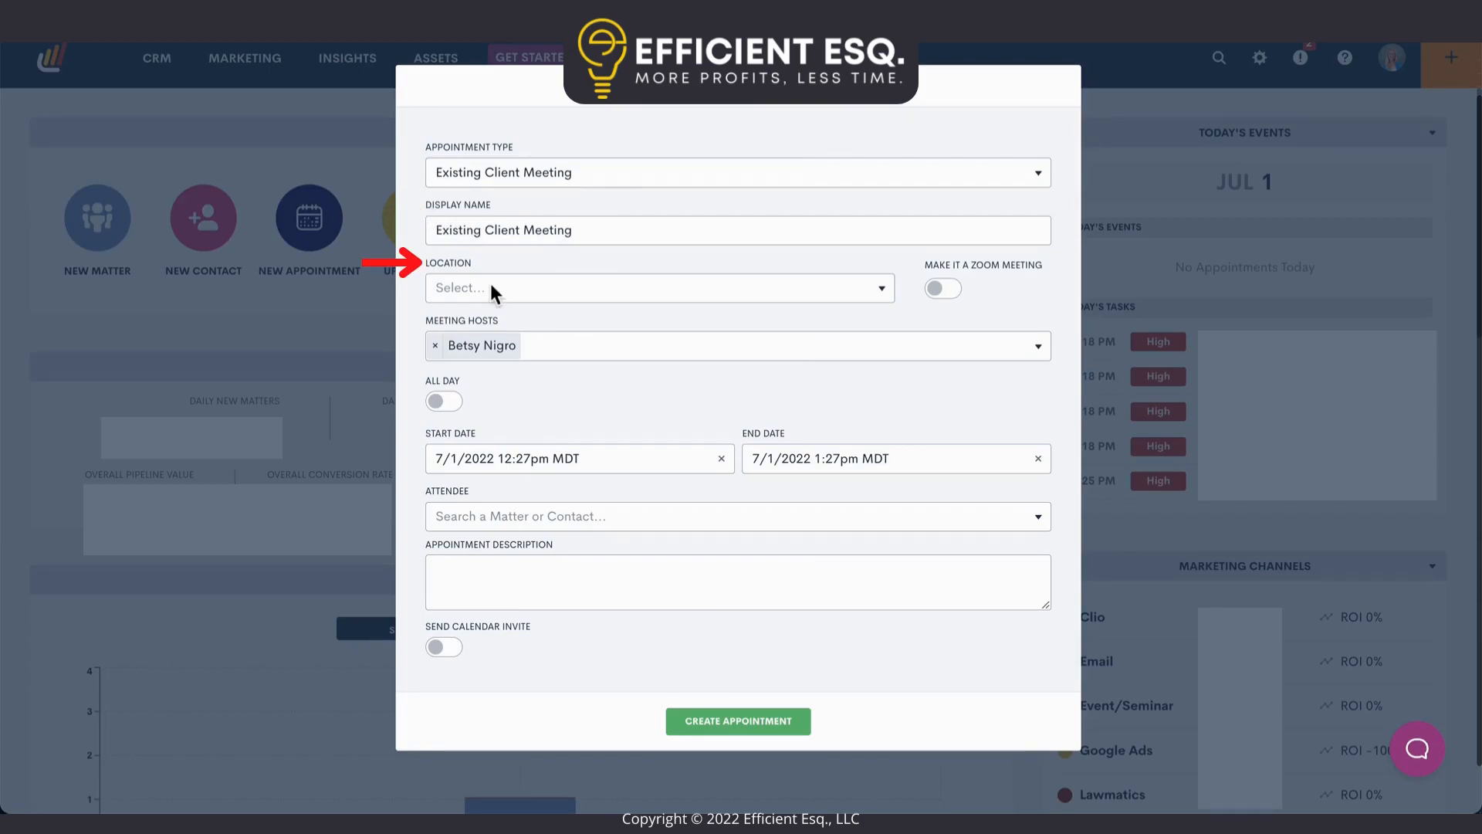
Step: Set the appointment location to Office - Firm Address and add the second listed team member as a meeting host
left_click(599, 289)
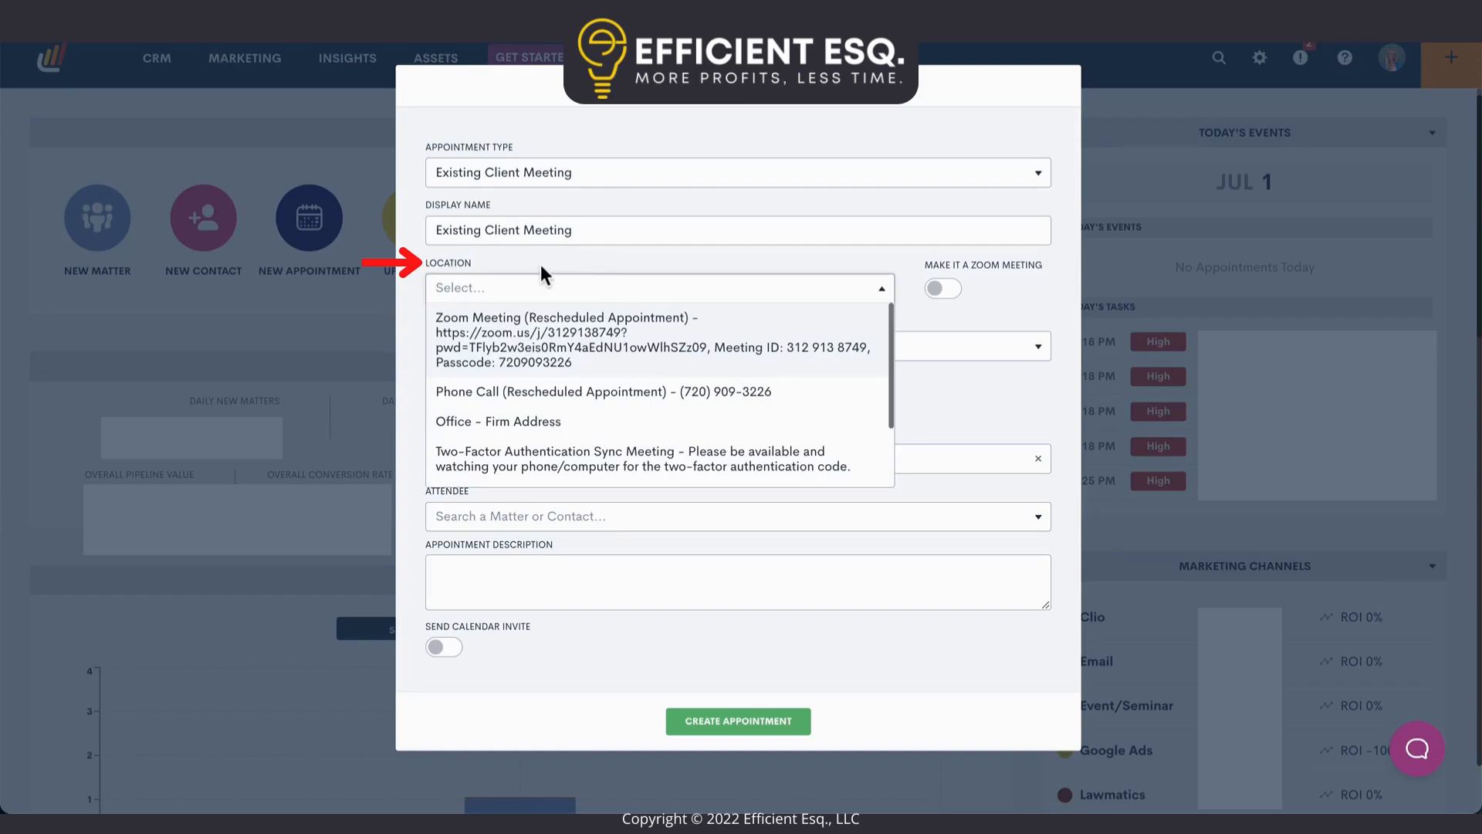
scroll(537, 395, "down", 2)
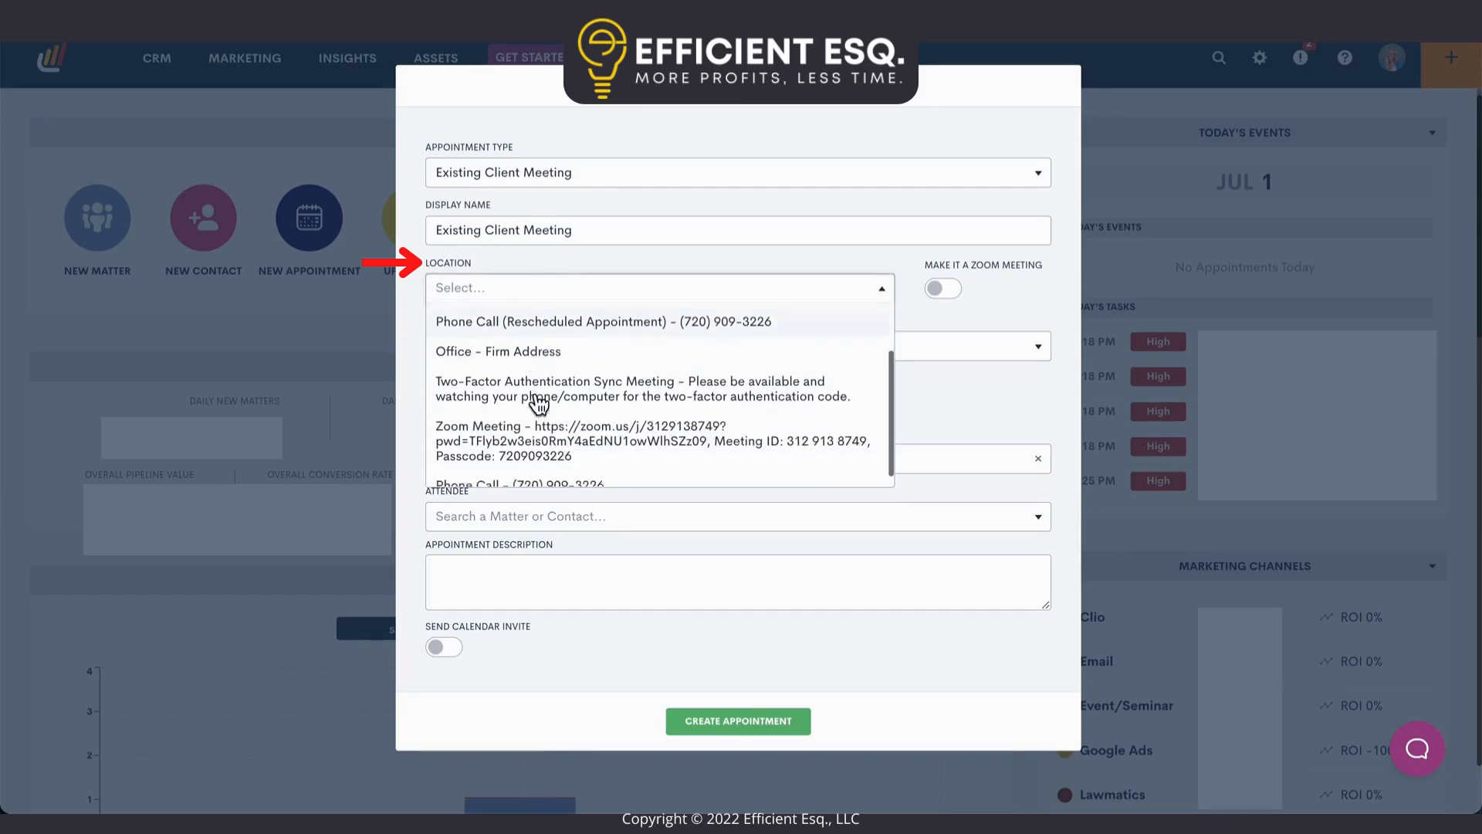
left_click(522, 340)
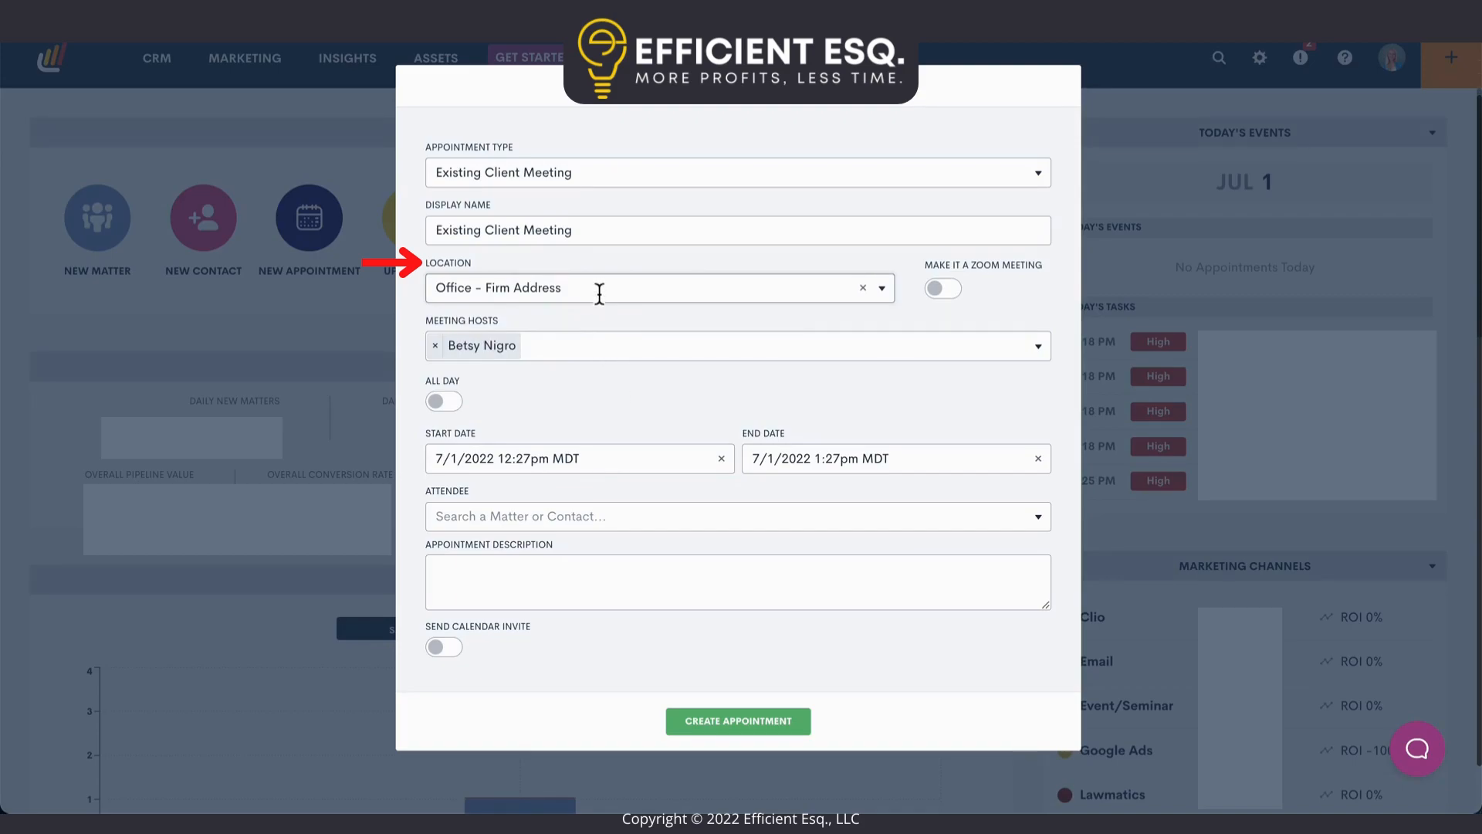
left_click(599, 351)
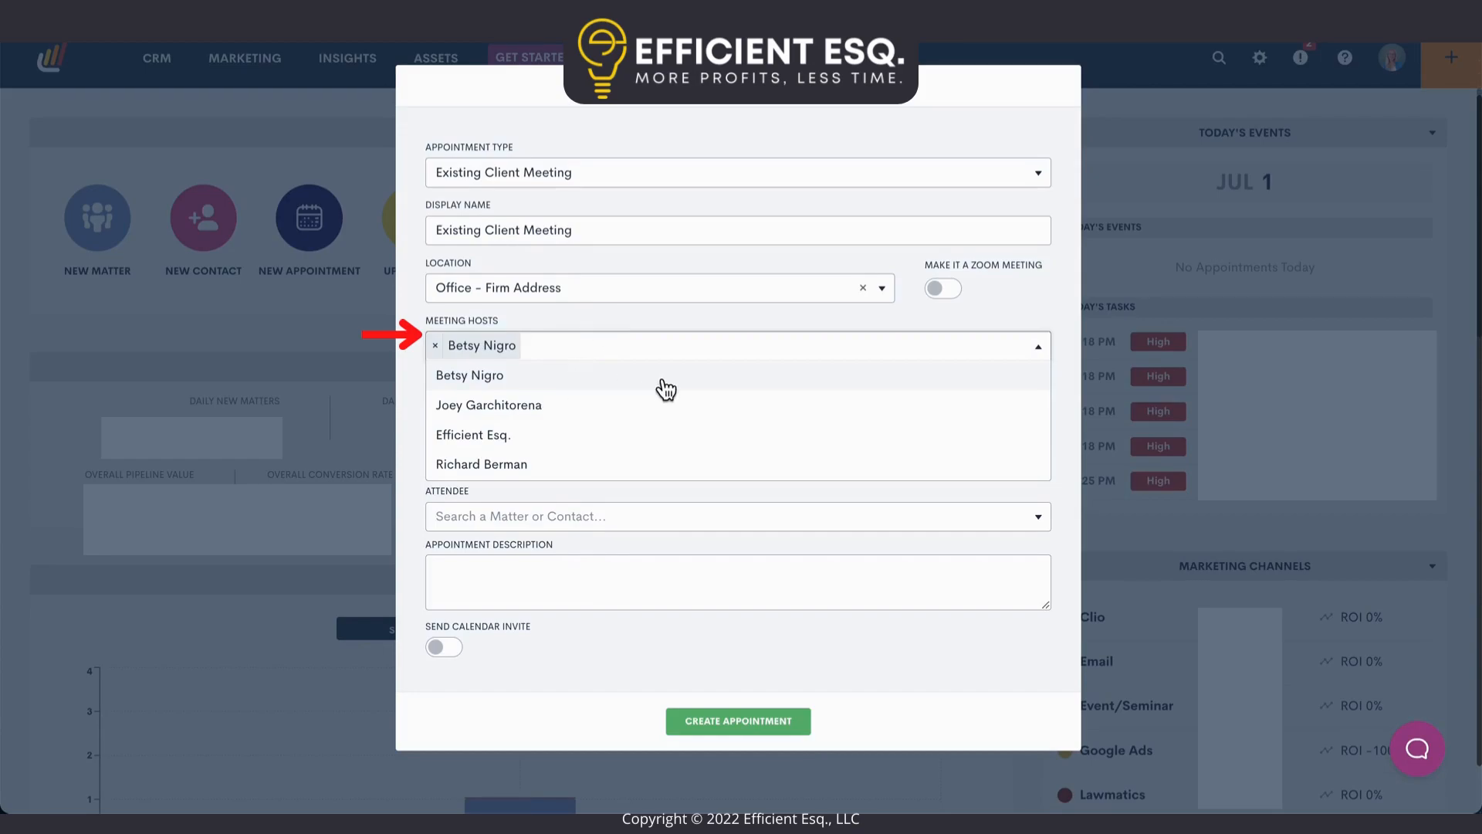
left_click(584, 409)
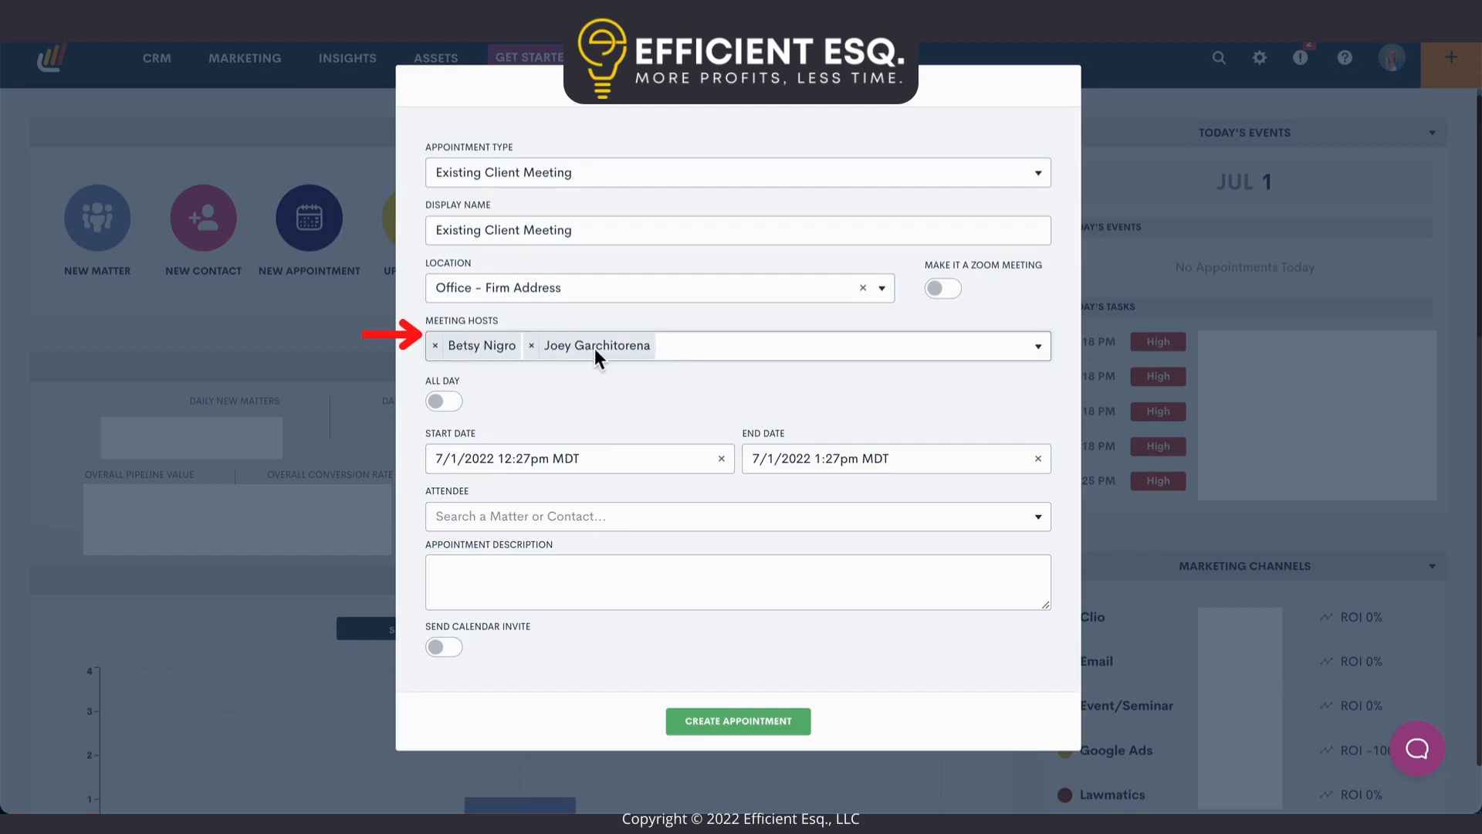
Step: Set the appointment's start date to 7/7/2022
left_click(506, 458)
scroll(502, 460, "down", 1)
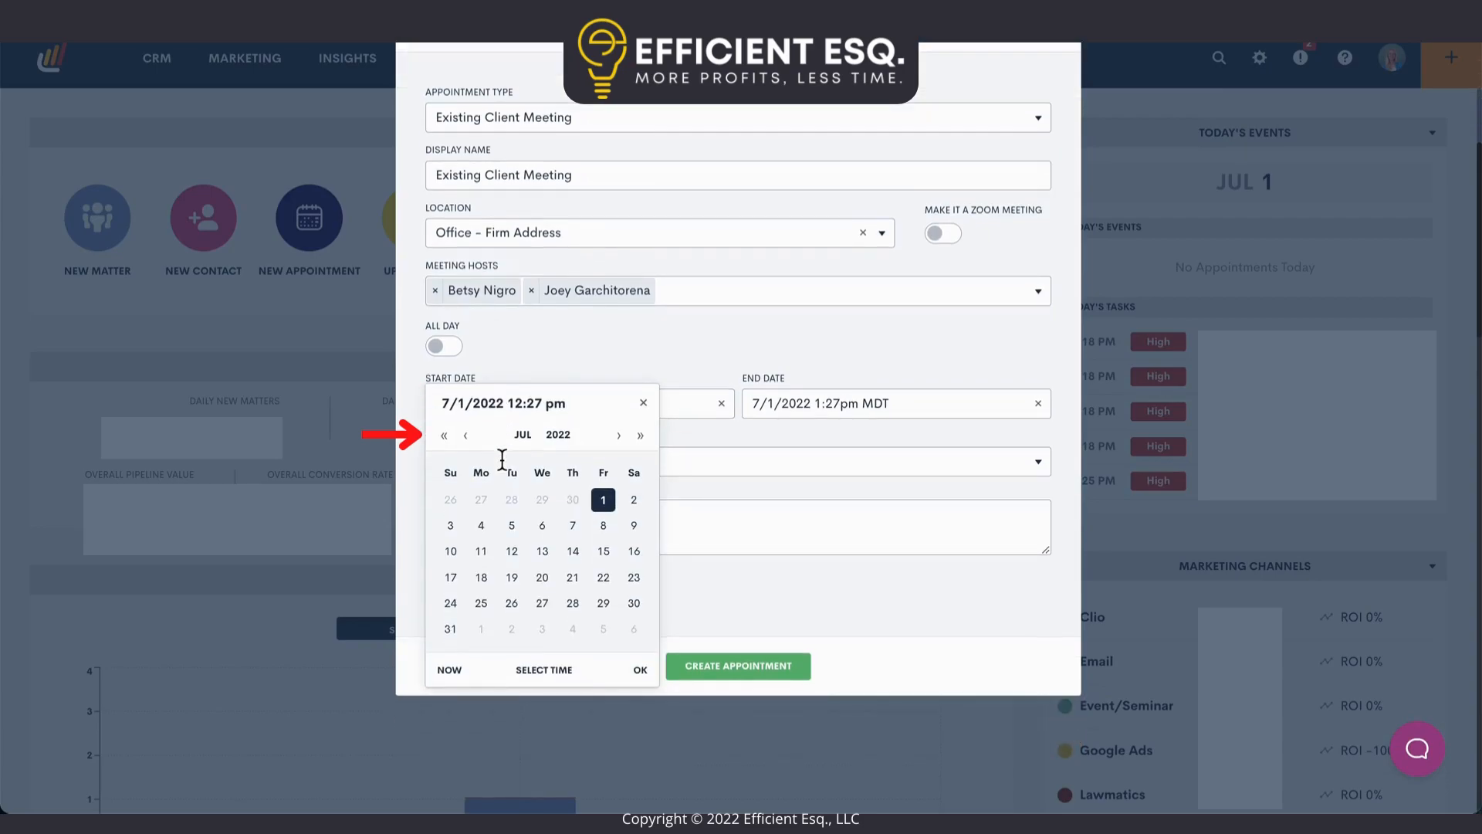
left_click(573, 525)
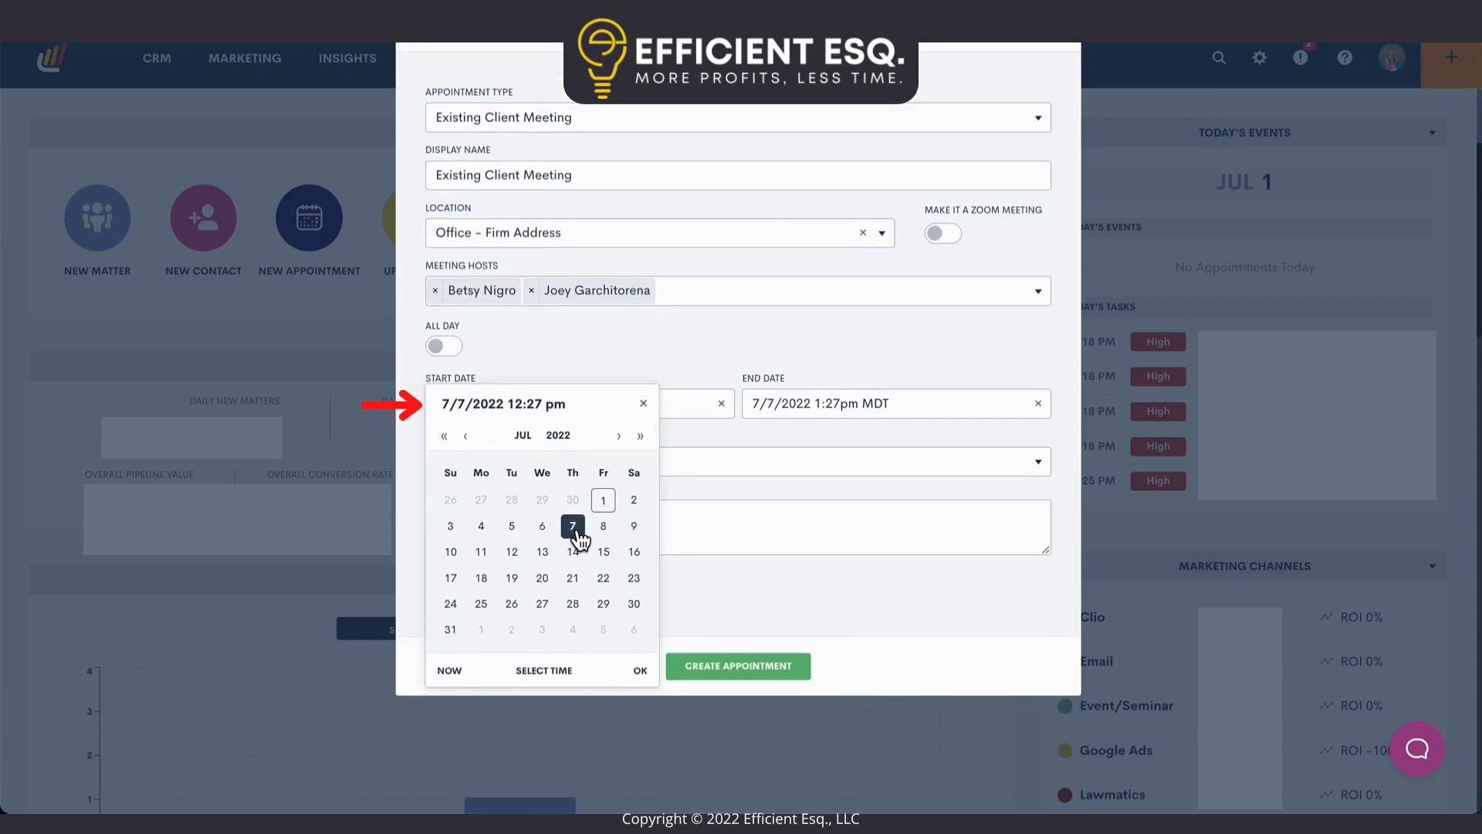
left_click(638, 671)
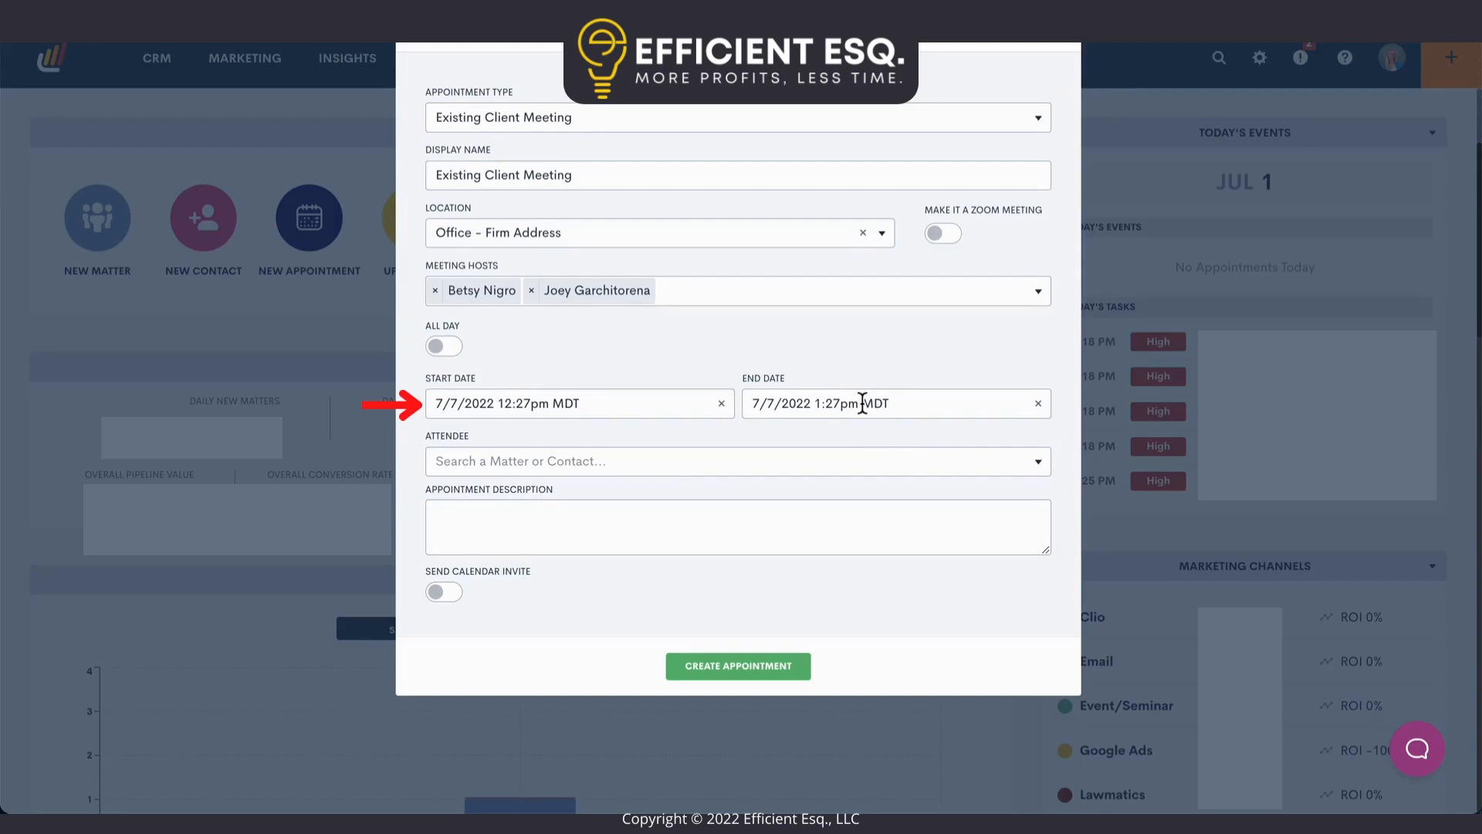
Step: Set the appointment's end time to 1:30 pm on 7/7/2022
left_click(777, 403)
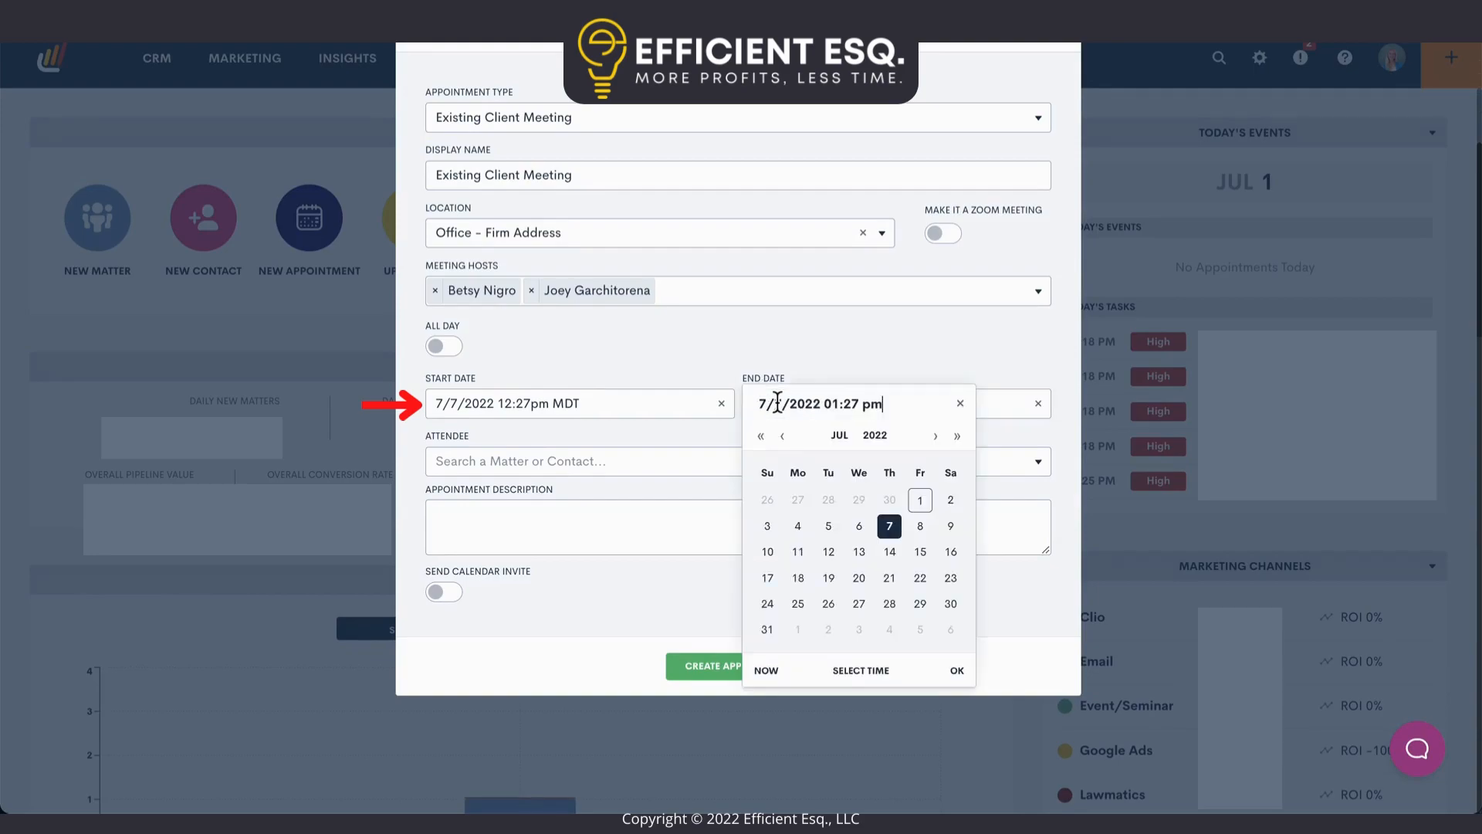
left_click(855, 672)
left_click(857, 531)
left_click(957, 670)
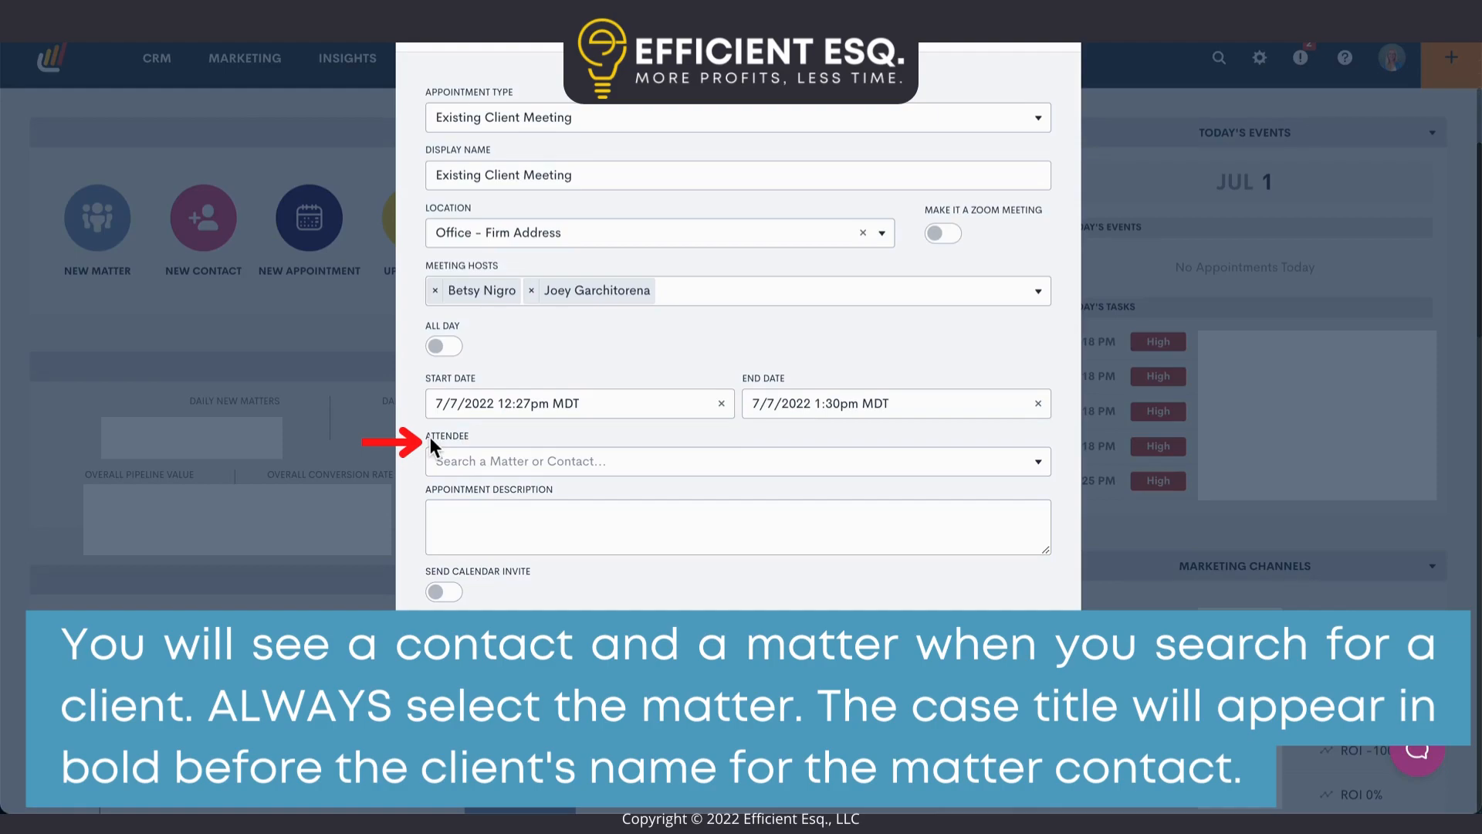
Step: Find the client by first name, select the client's Personal Injury matter as attendee, and enable the calendar invite
left_click(446, 461)
type("michael")
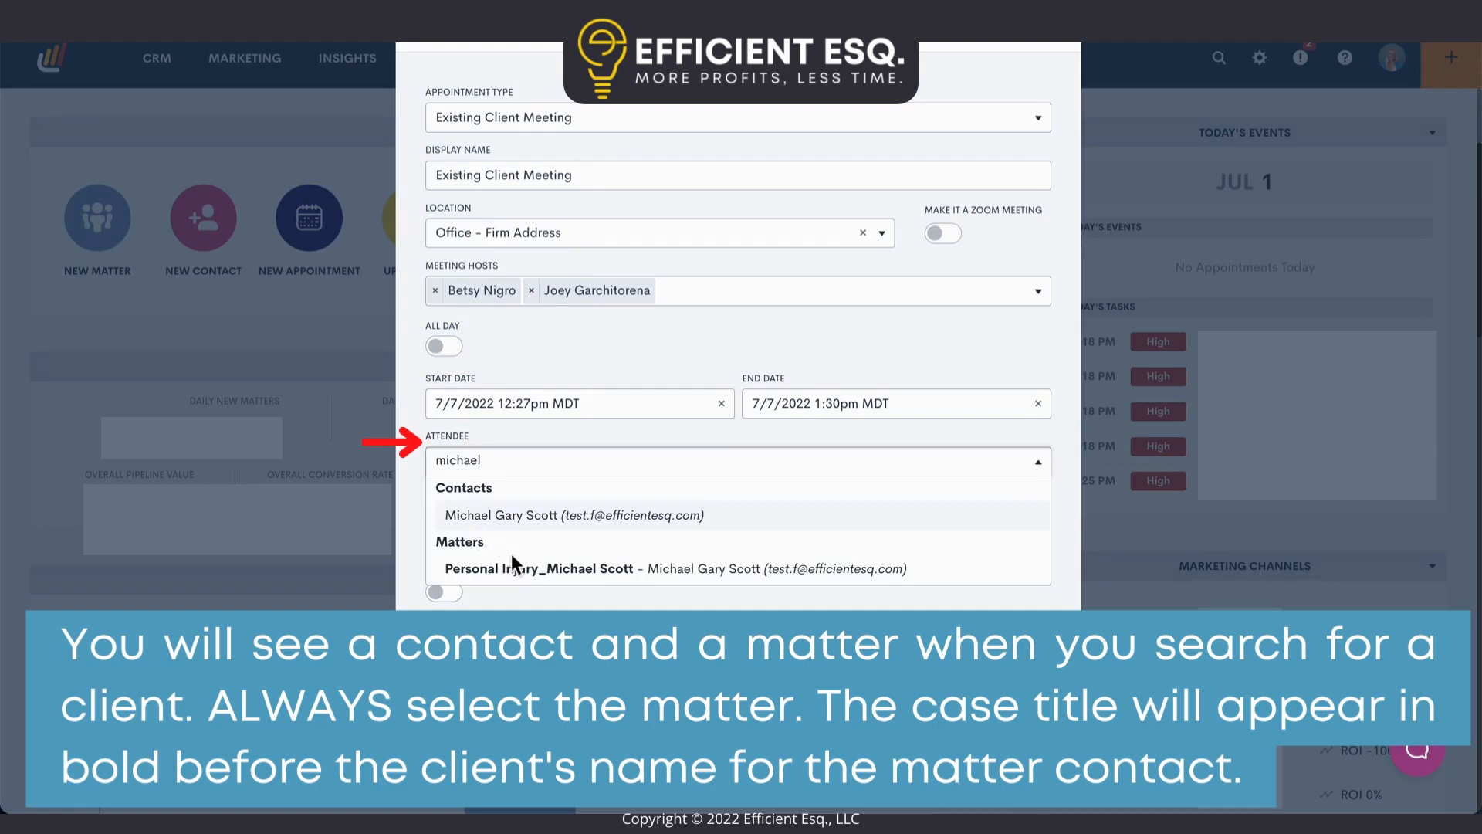
left_click(517, 579)
left_click(531, 524)
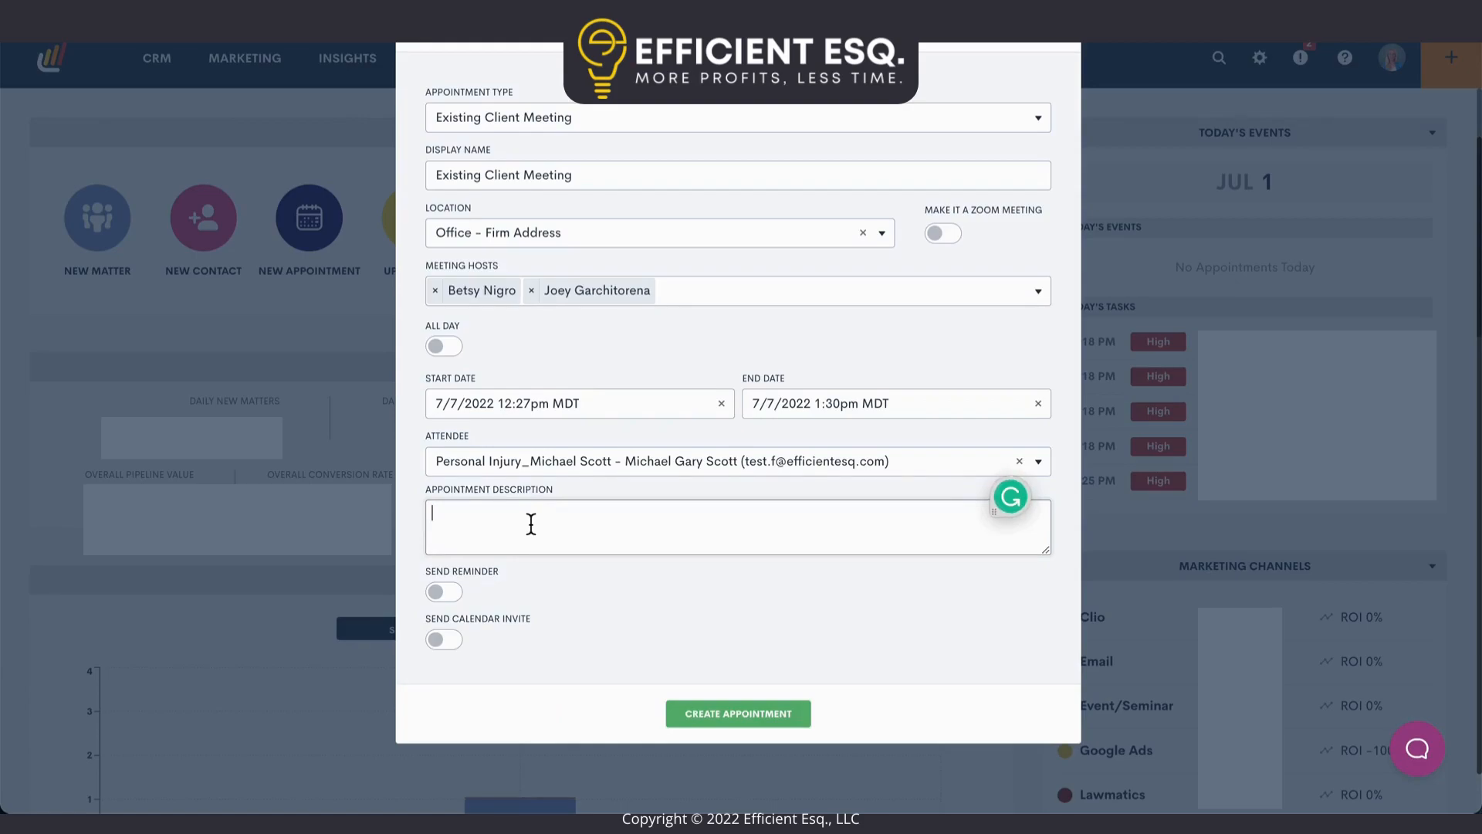
left_click(444, 640)
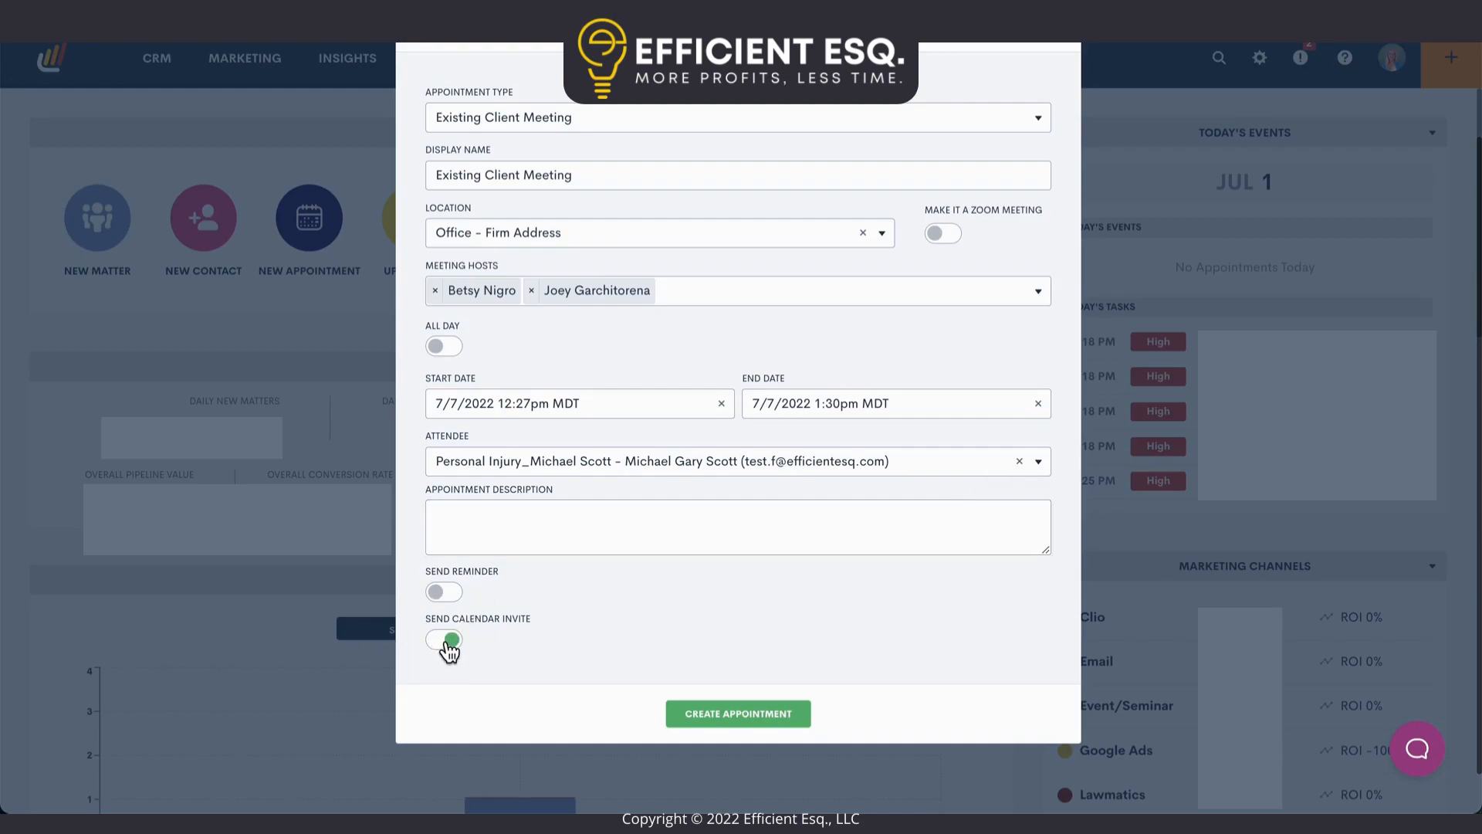
Step: Try the attendee email reminder option and switch it back off
left_click(516, 525)
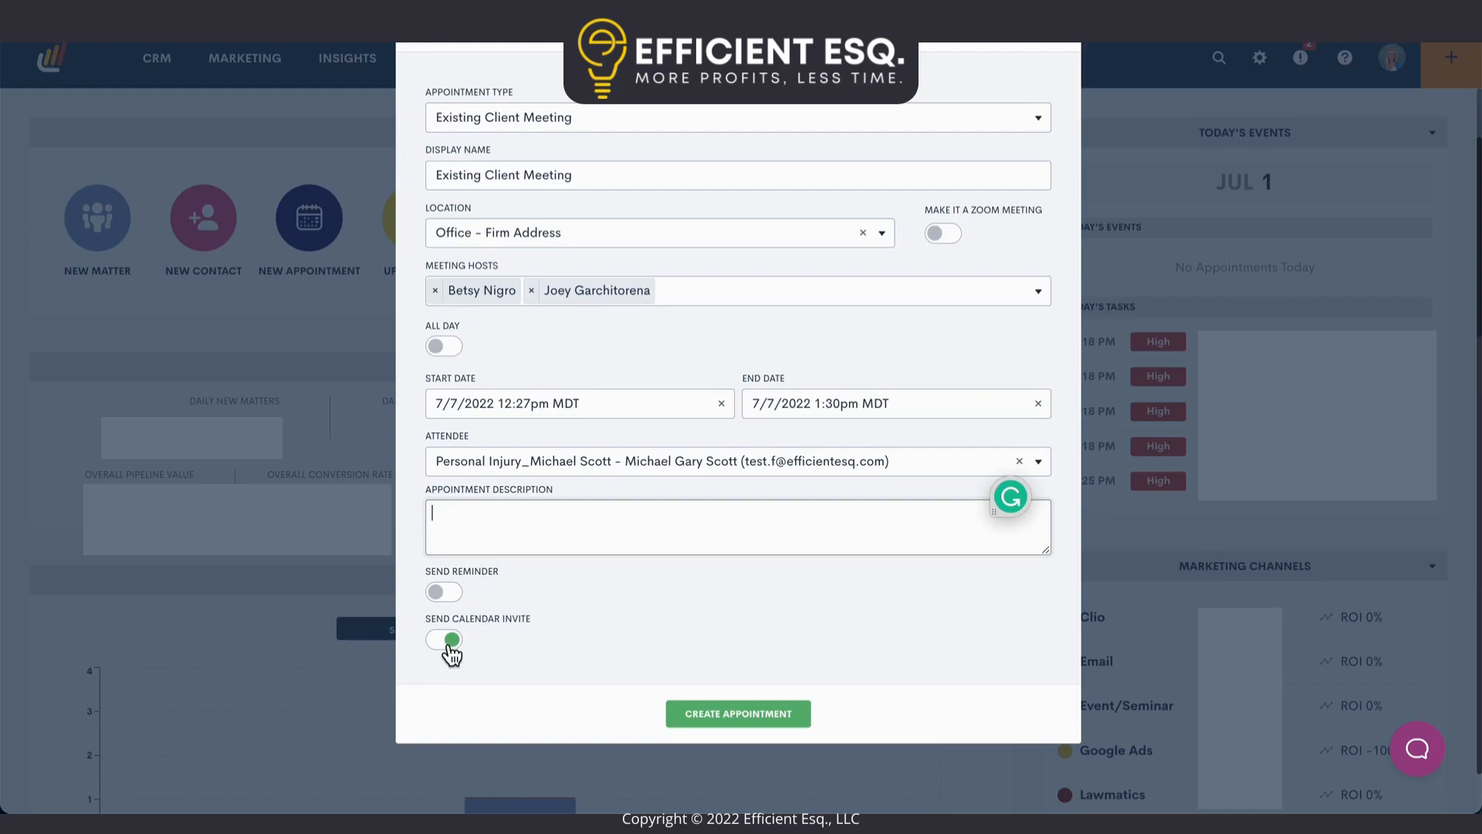
left_click(450, 595)
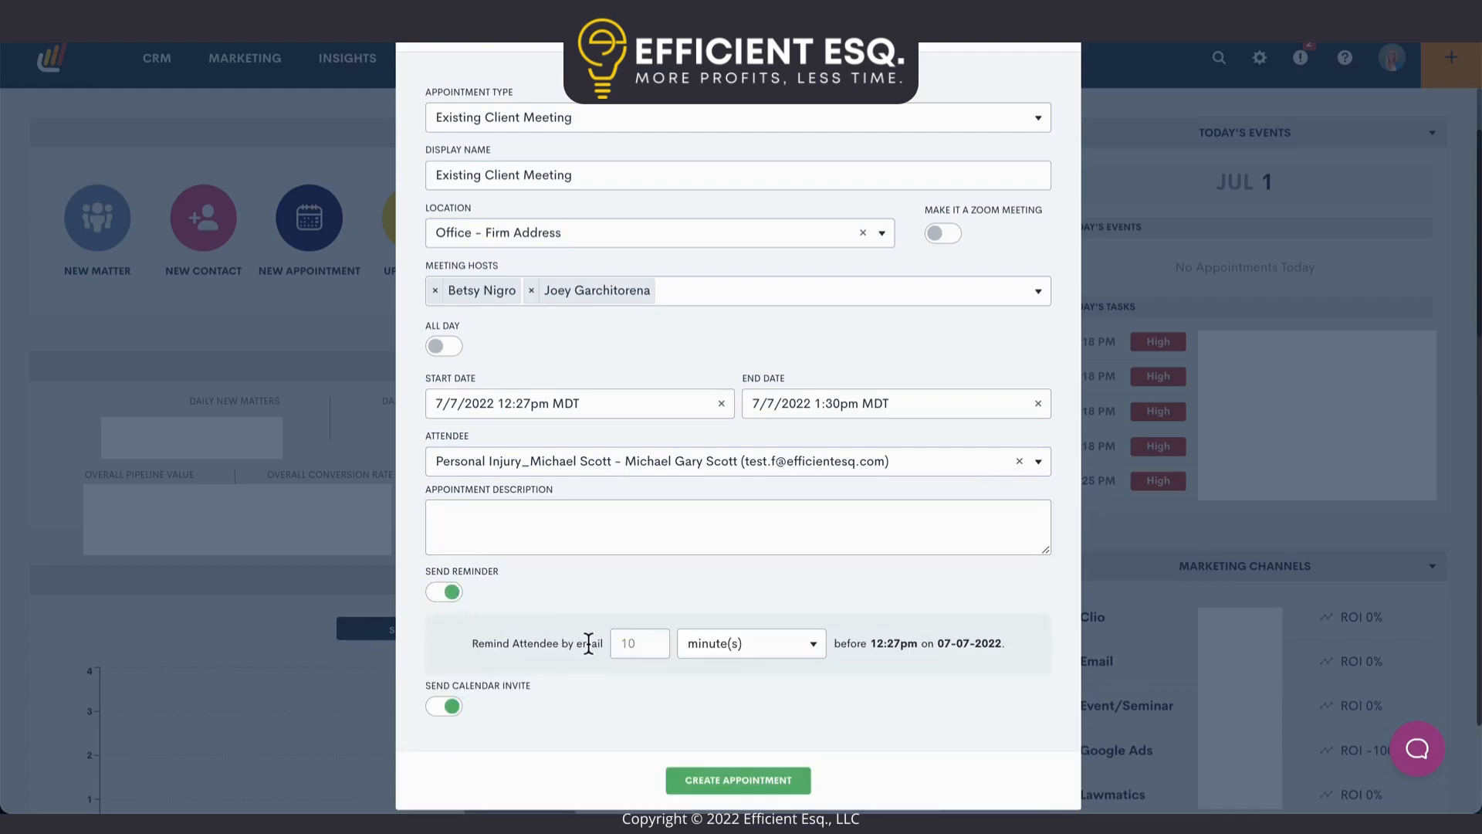
left_click(649, 645)
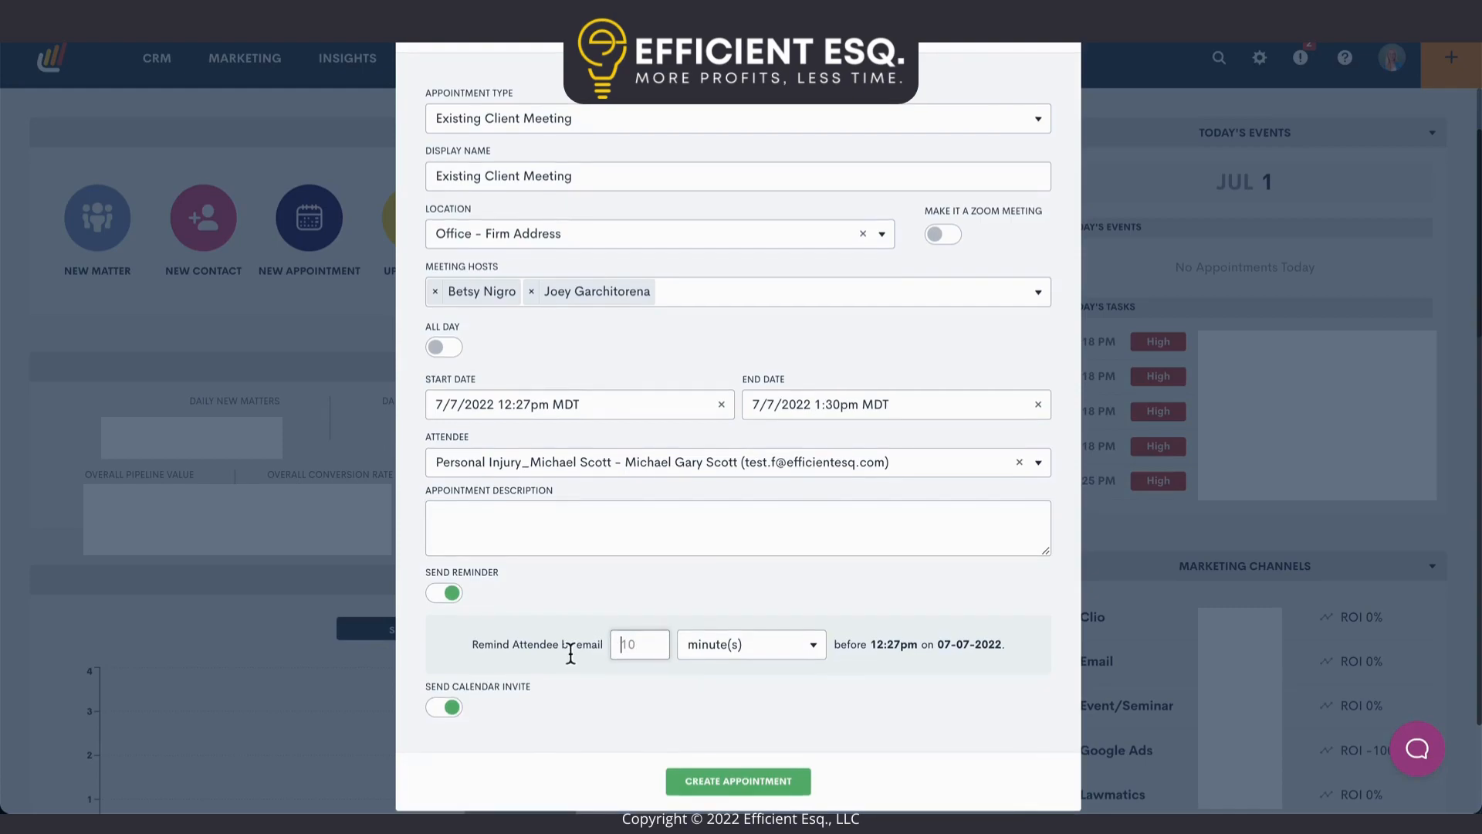
scroll(500, 652, "down", 2)
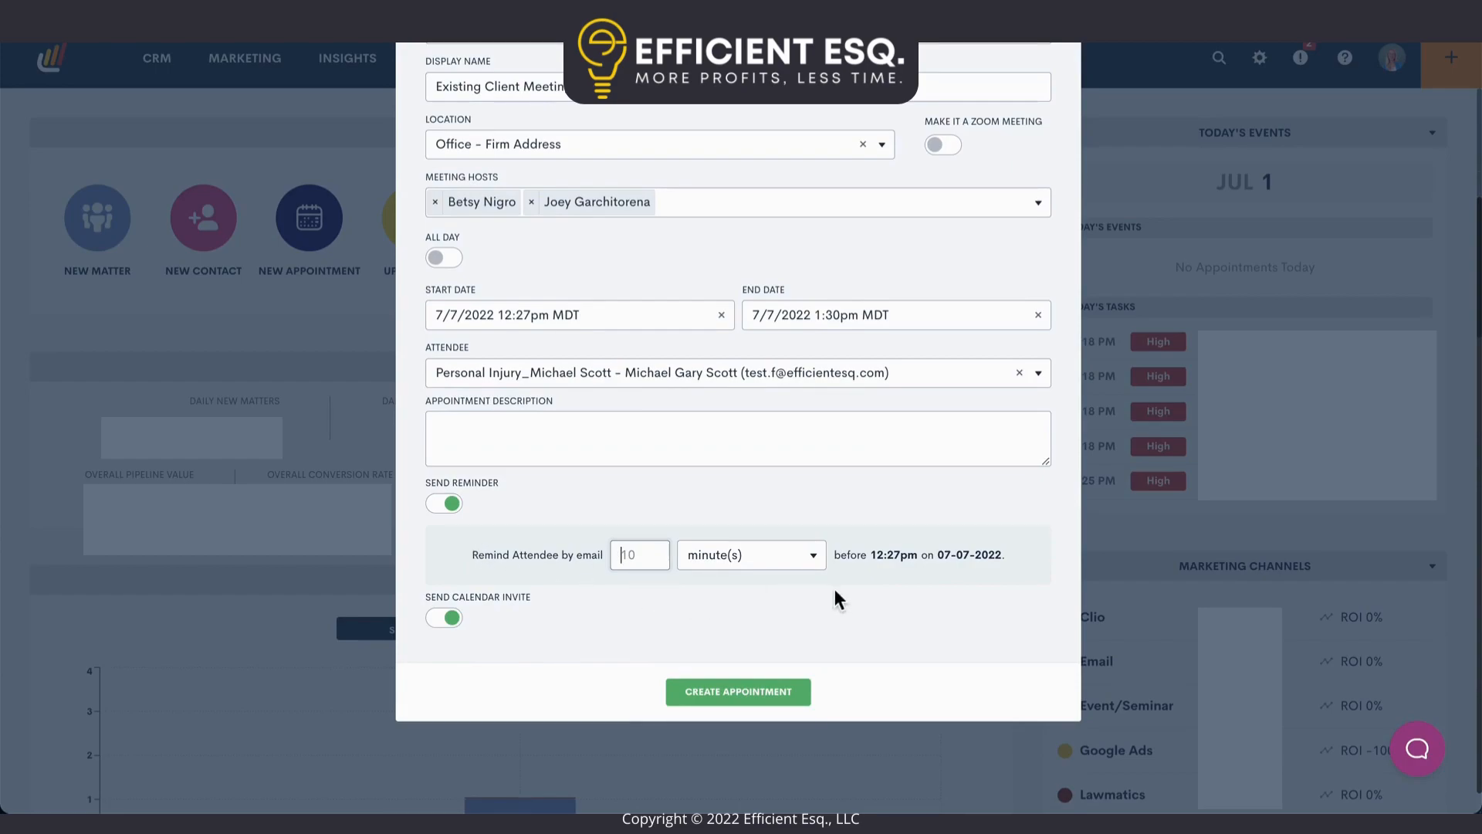
left_click(445, 503)
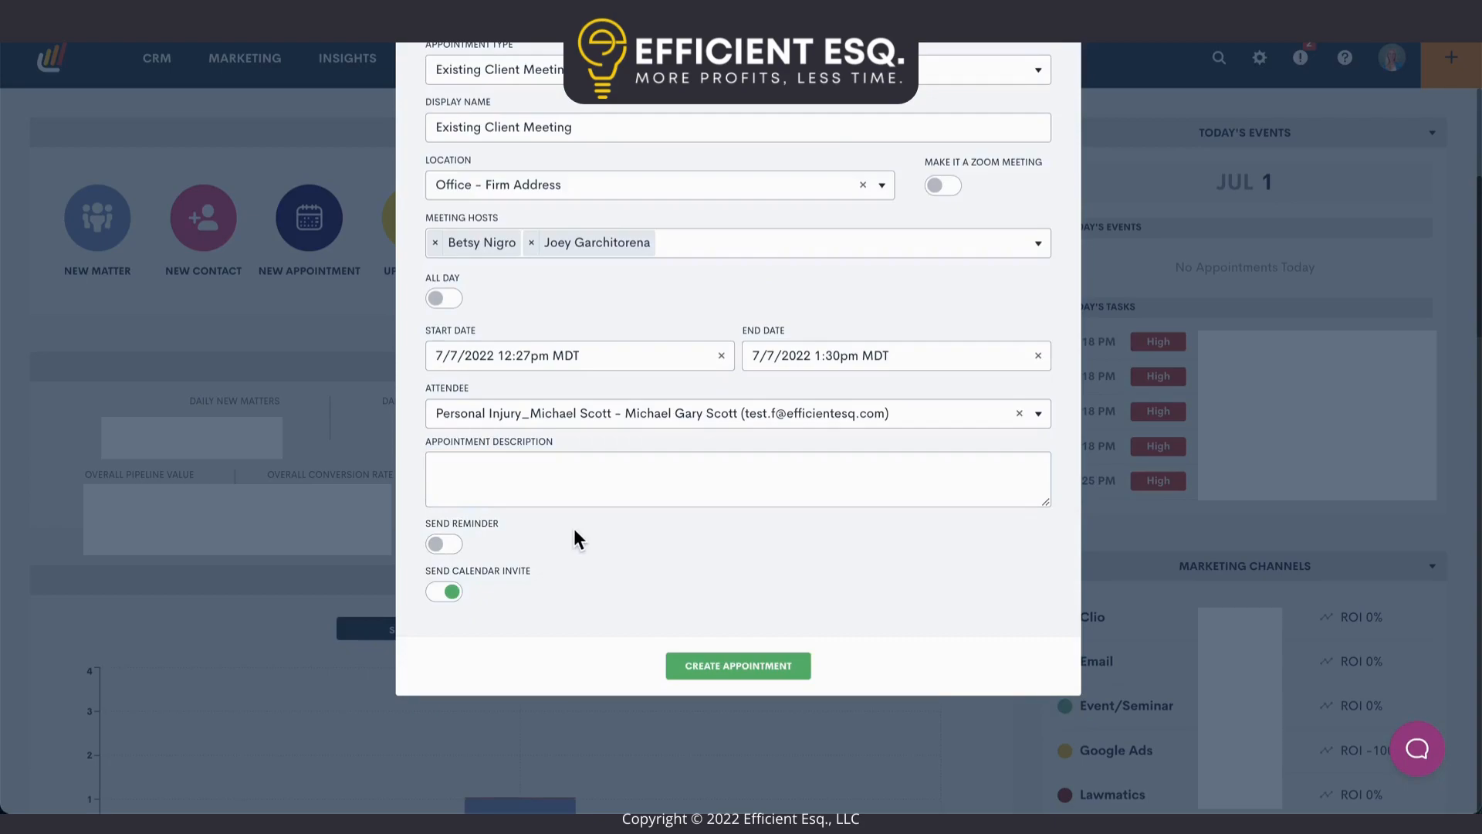
Step: Create the appointment and open the event calendar
left_click(705, 677)
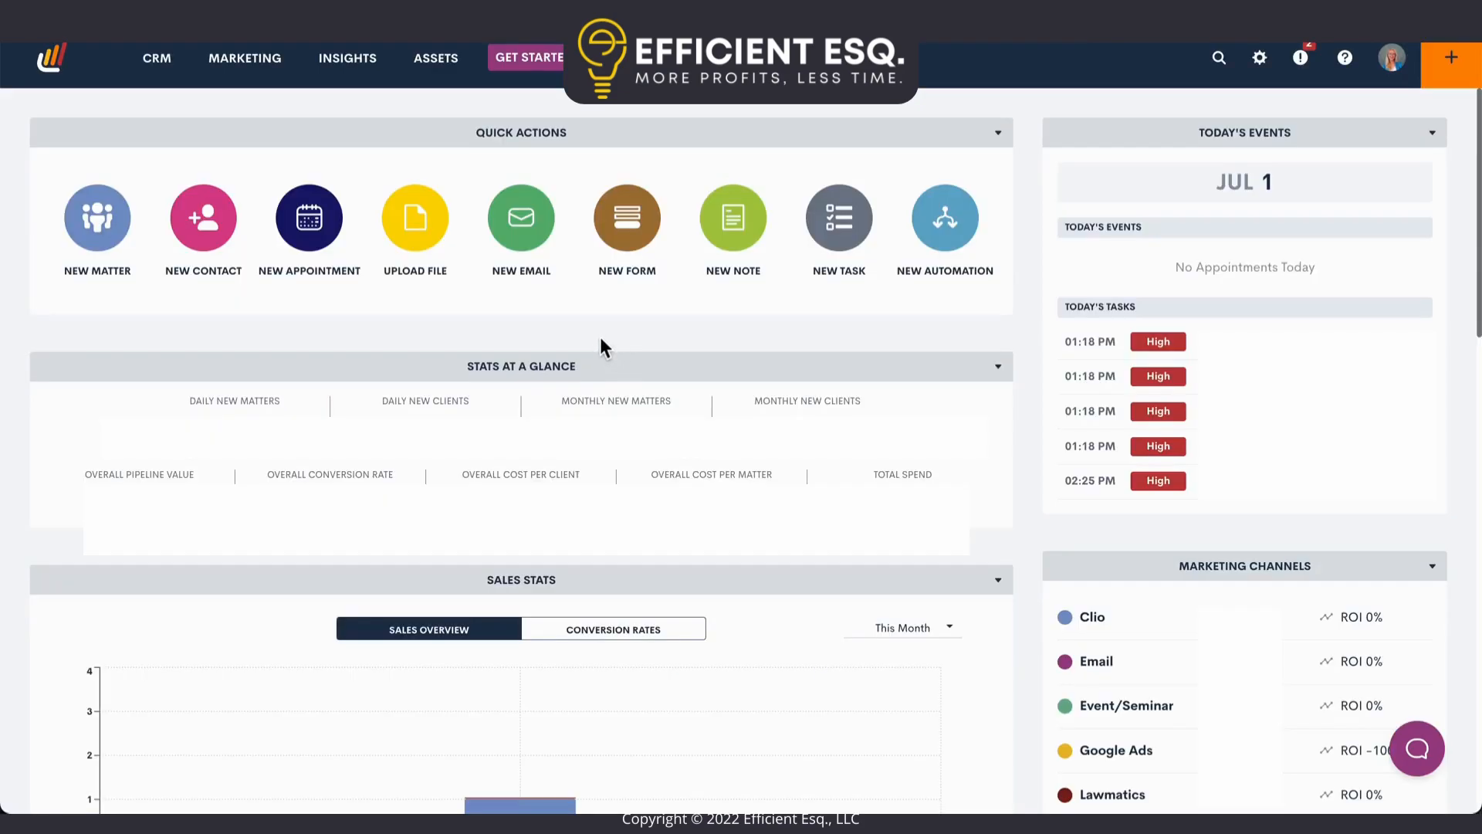
left_click(156, 58)
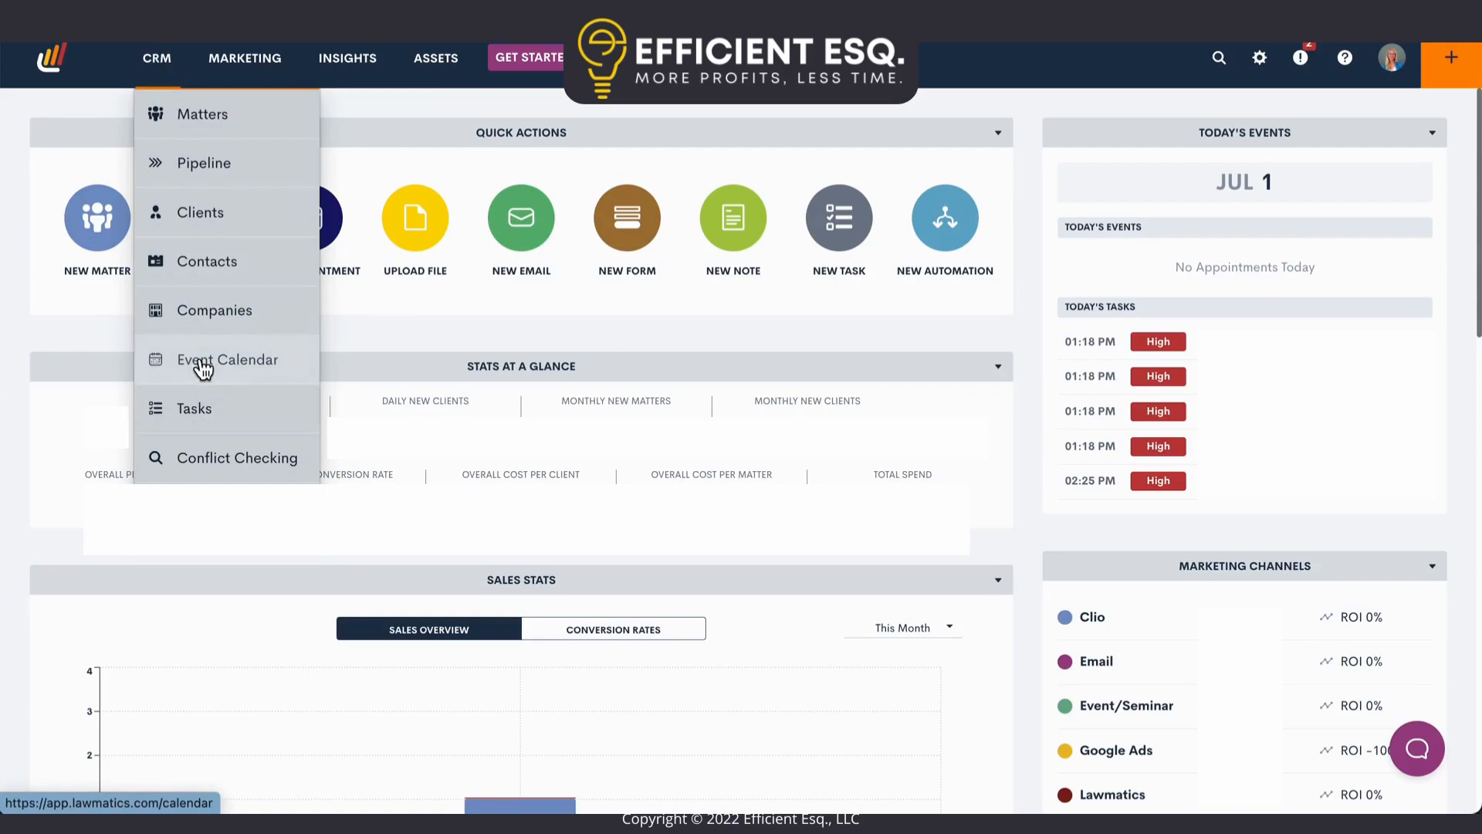
left_click(251, 375)
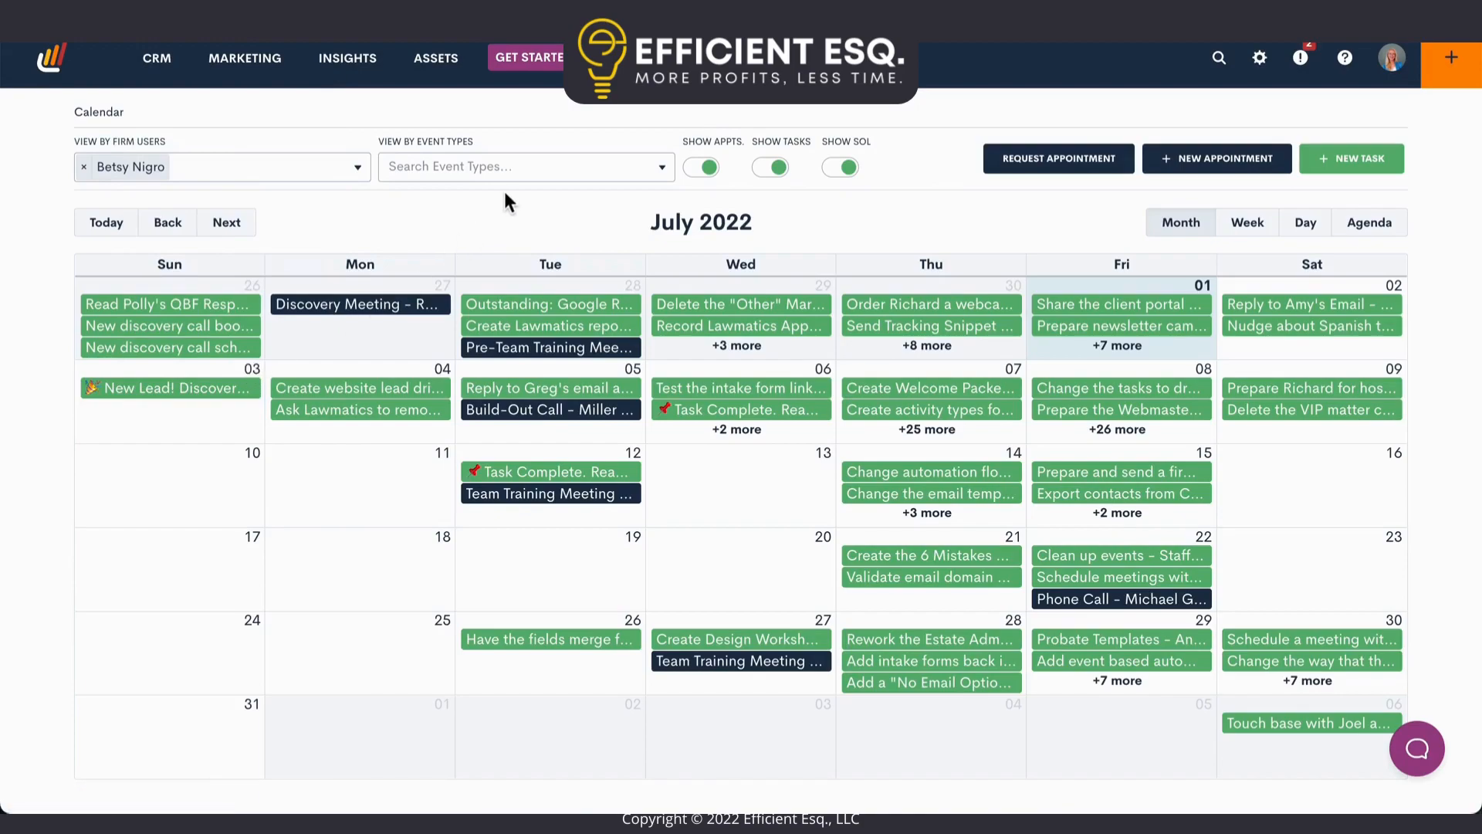
Step: Try filtering the calendar by the firm user Efficient Esq. and the Initial Consultation event type, removing each filter again
left_click(215, 164)
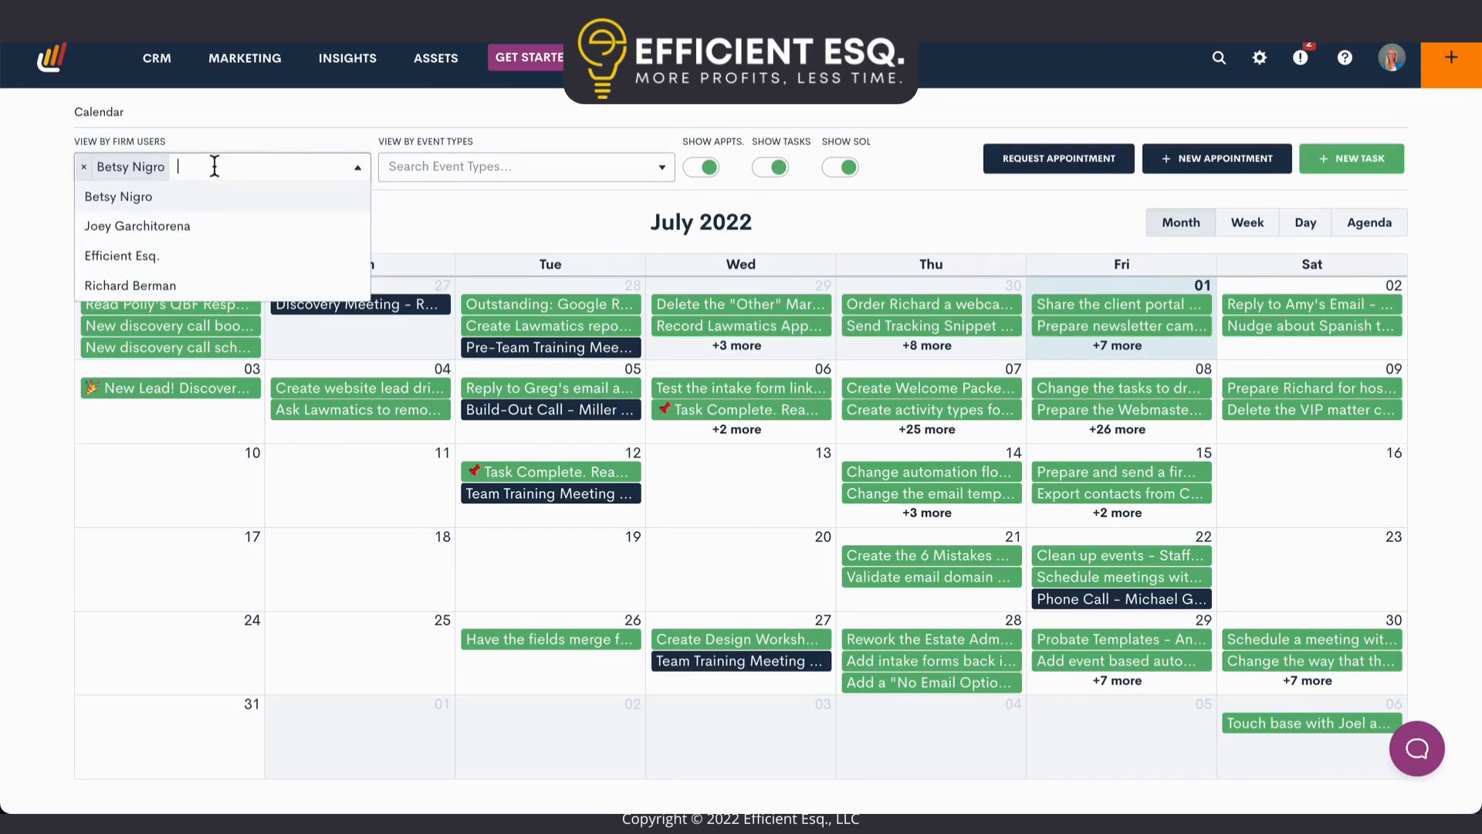
left_click(207, 257)
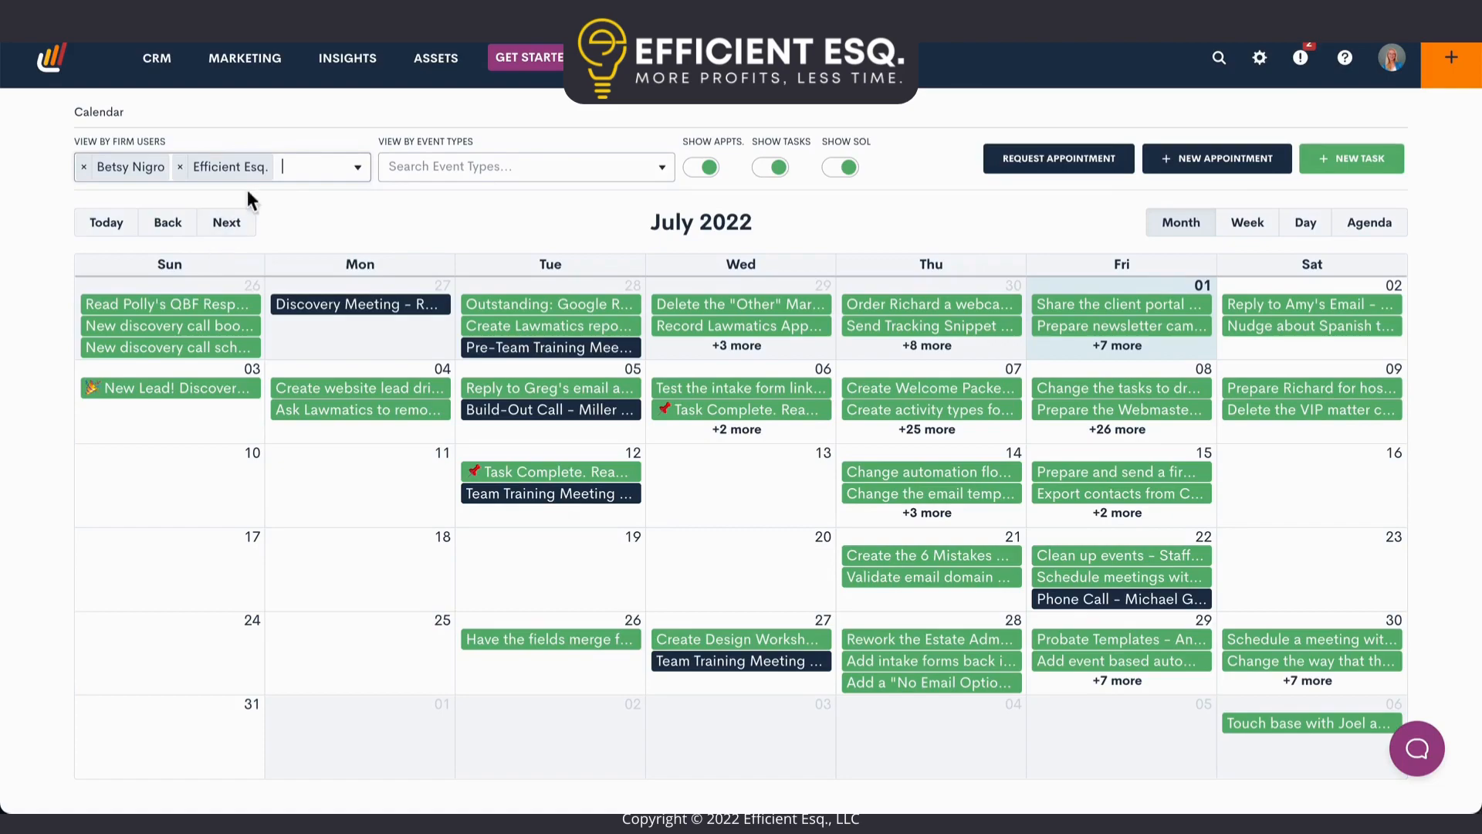
left_click(182, 167)
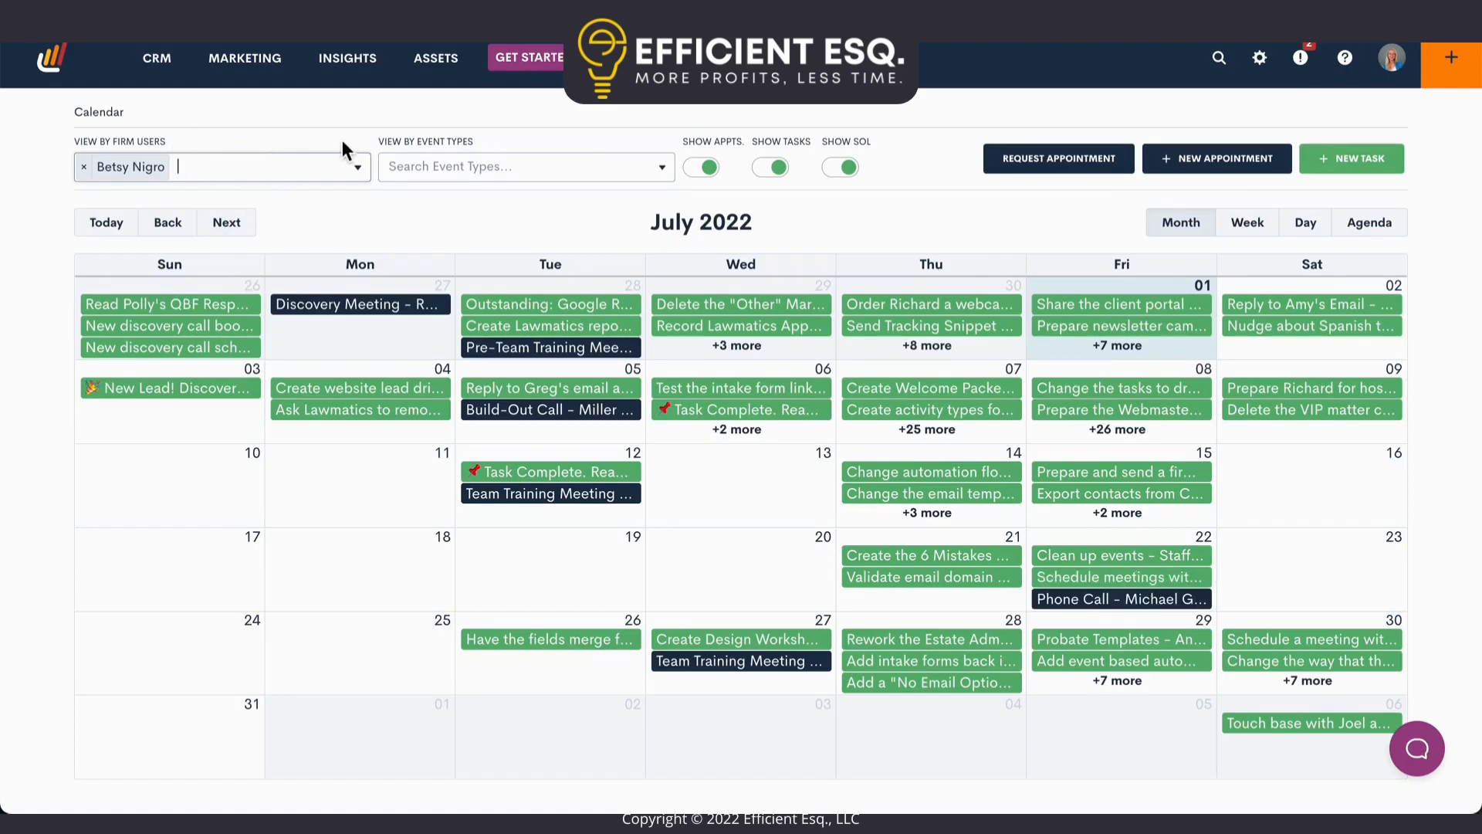
left_click(434, 166)
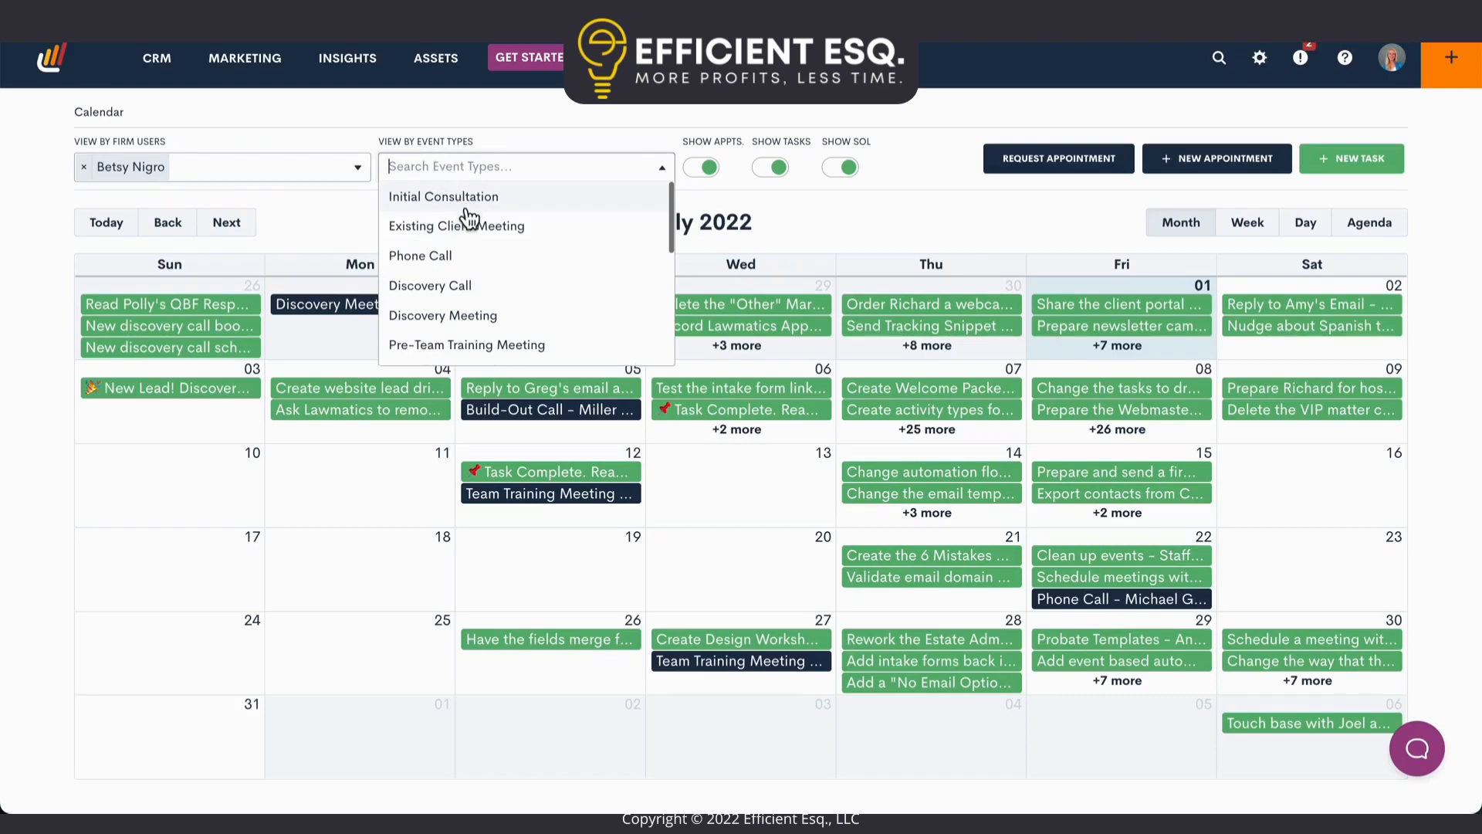
left_click(461, 198)
left_click(389, 167)
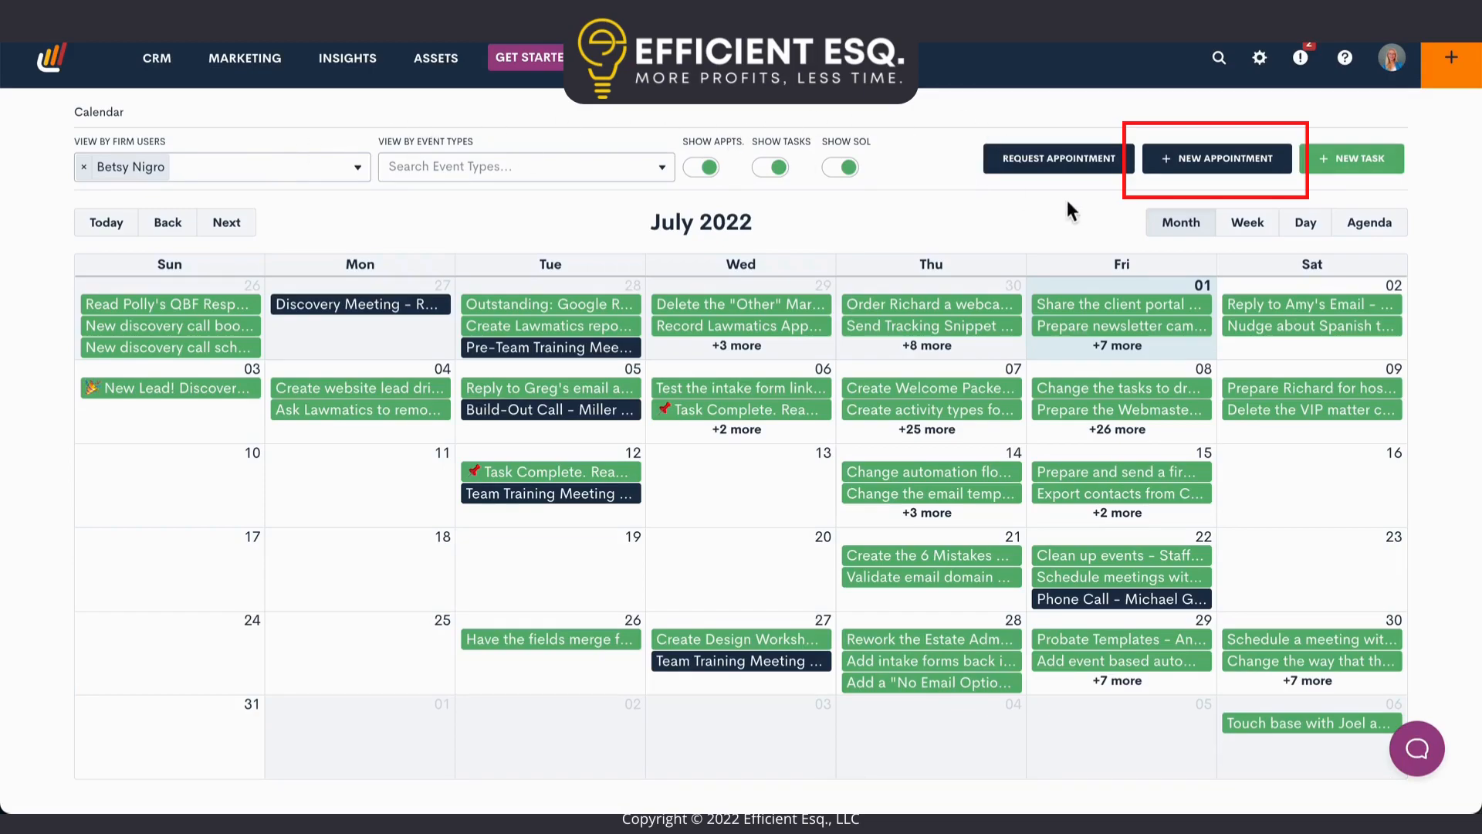
Step: Open a new appointment form from the calendar, review its fields, and close it without creating anything
left_click(1219, 166)
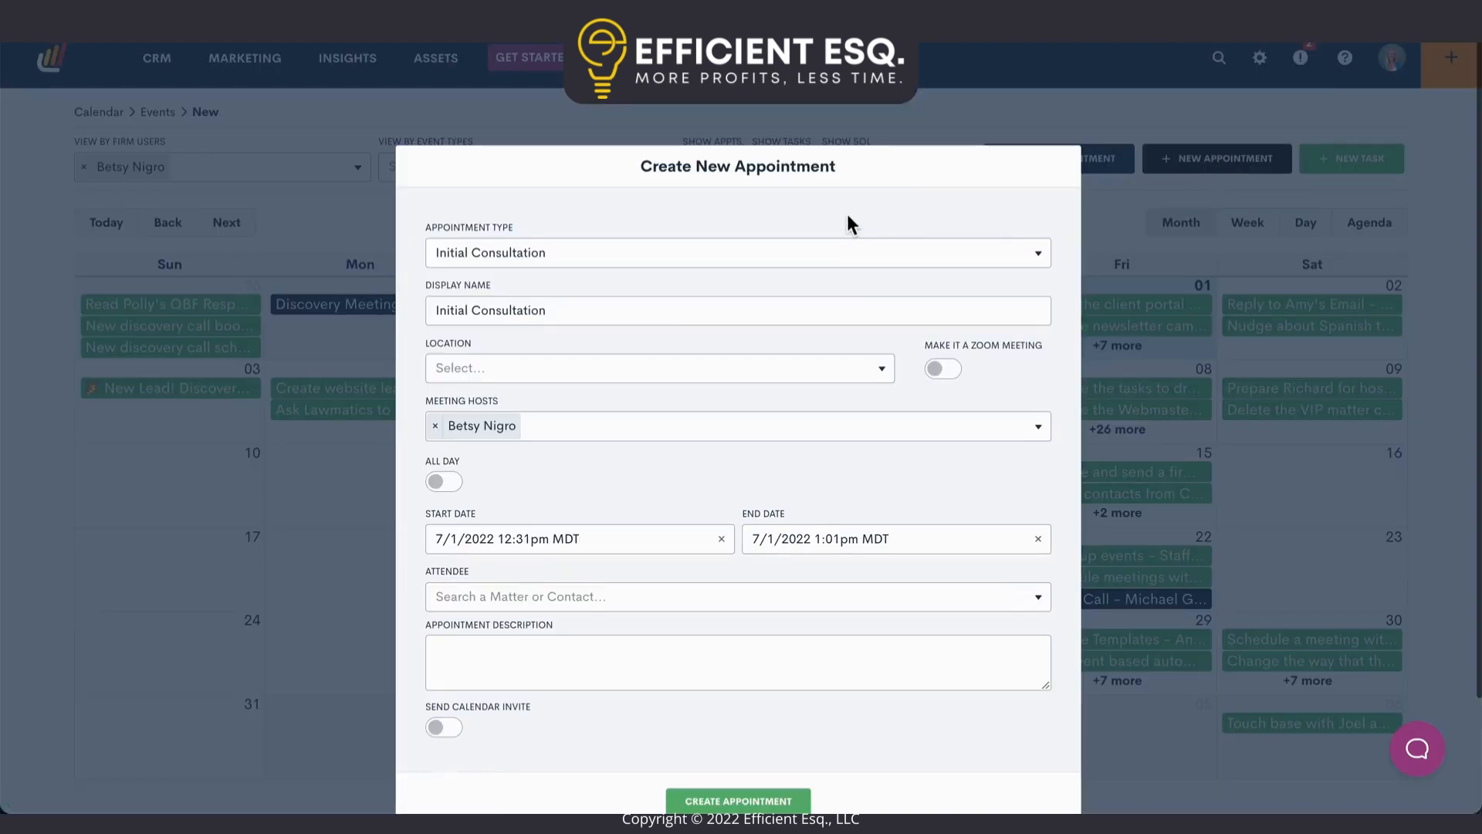
scroll(793, 598, "down", 2)
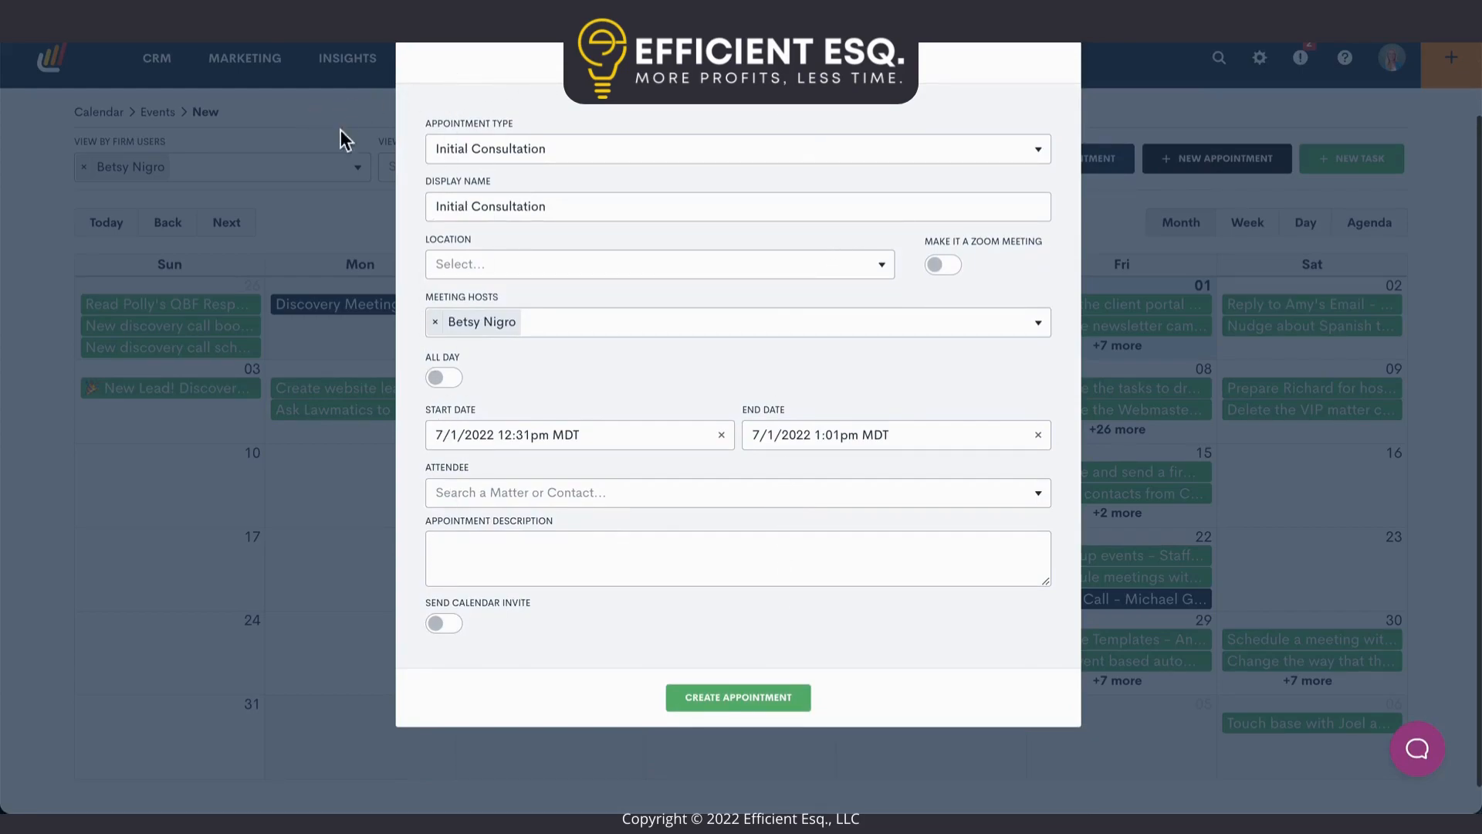
left_click(1106, 220)
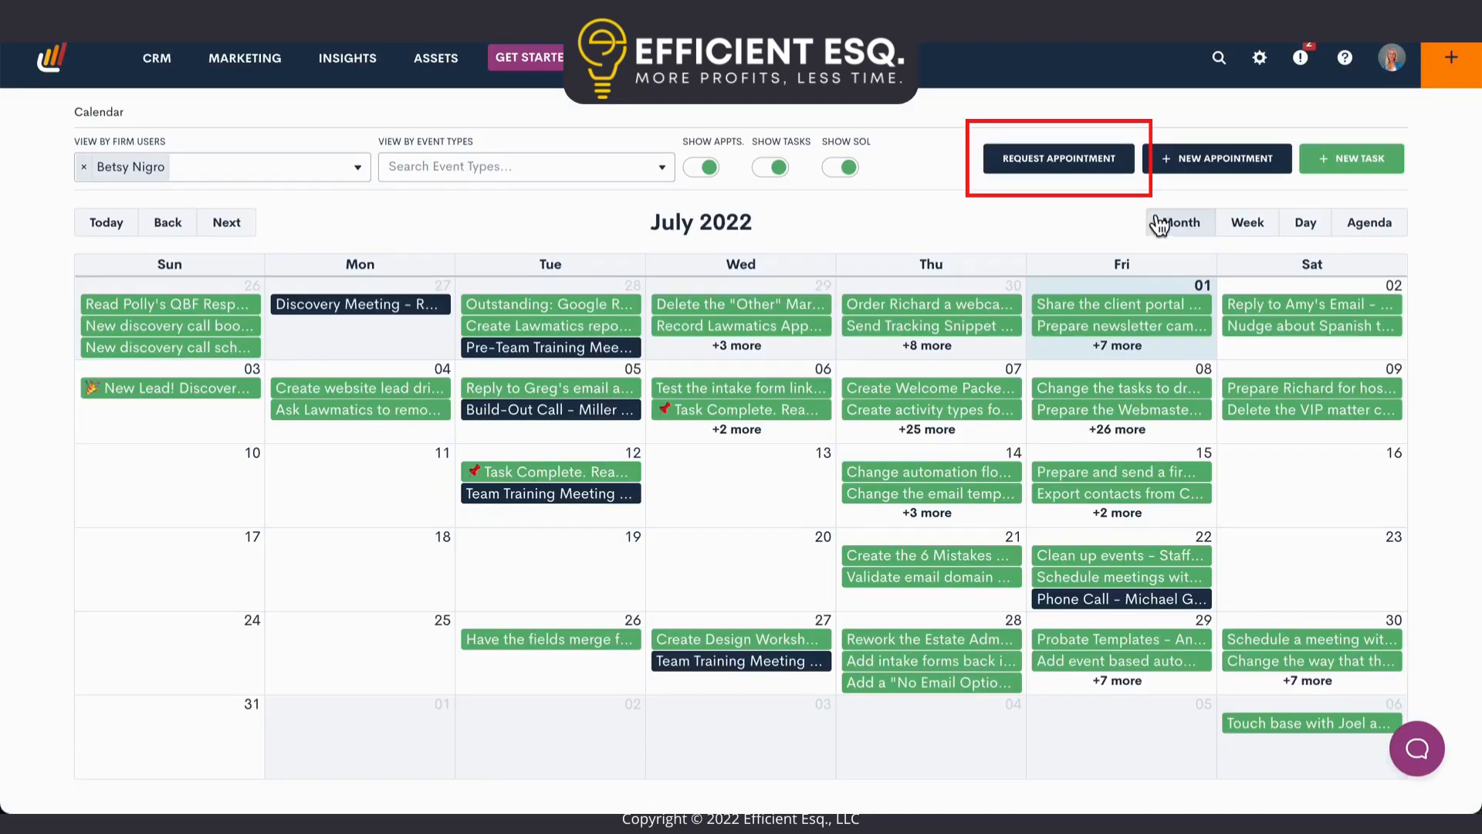
Step: Open a new appointment request from the calendar and set its appointment type to Discovery Meeting, keeping the matching display name
left_click(1015, 161)
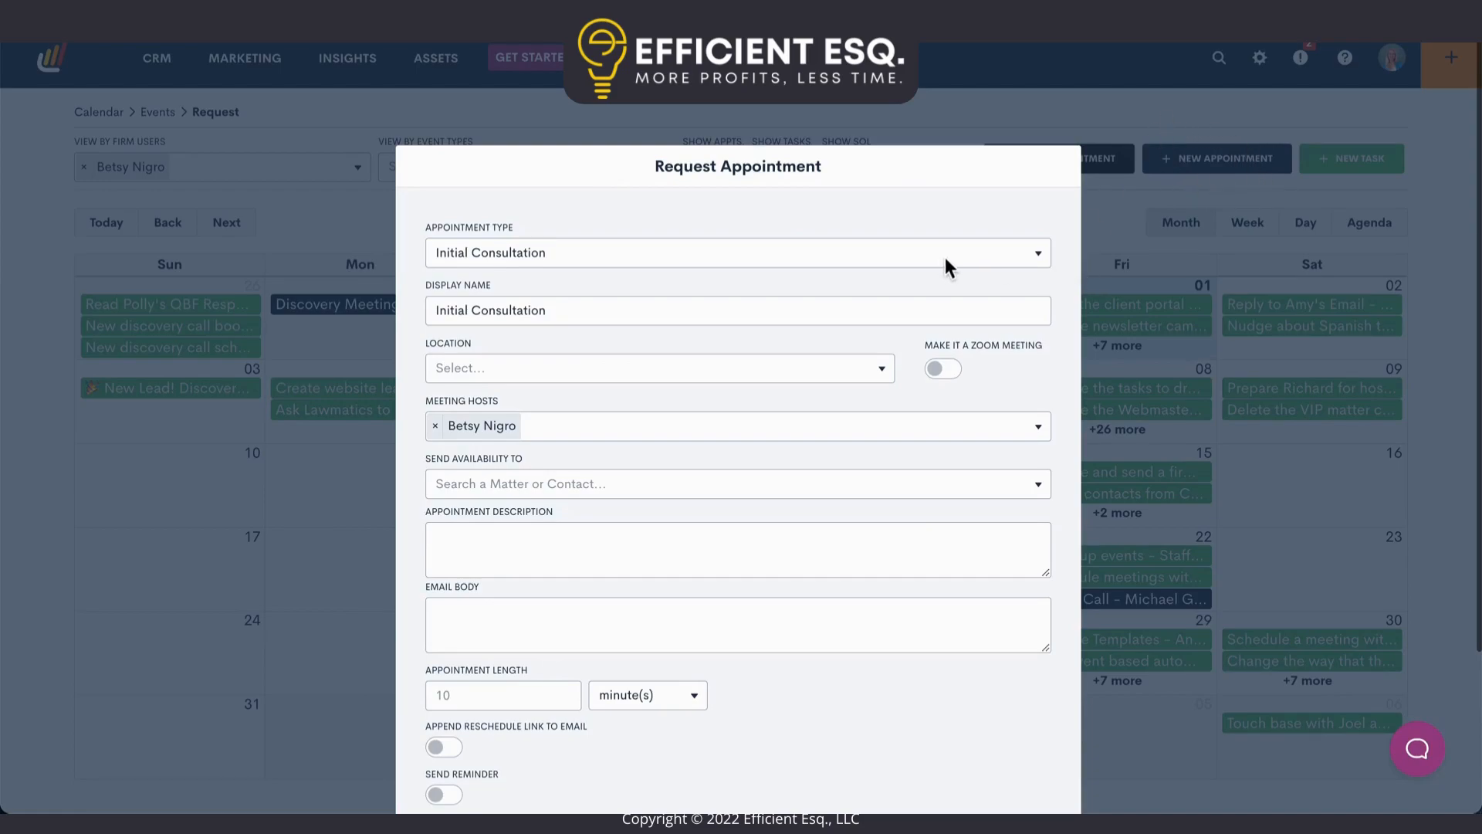
scroll(945, 258, "down", 1)
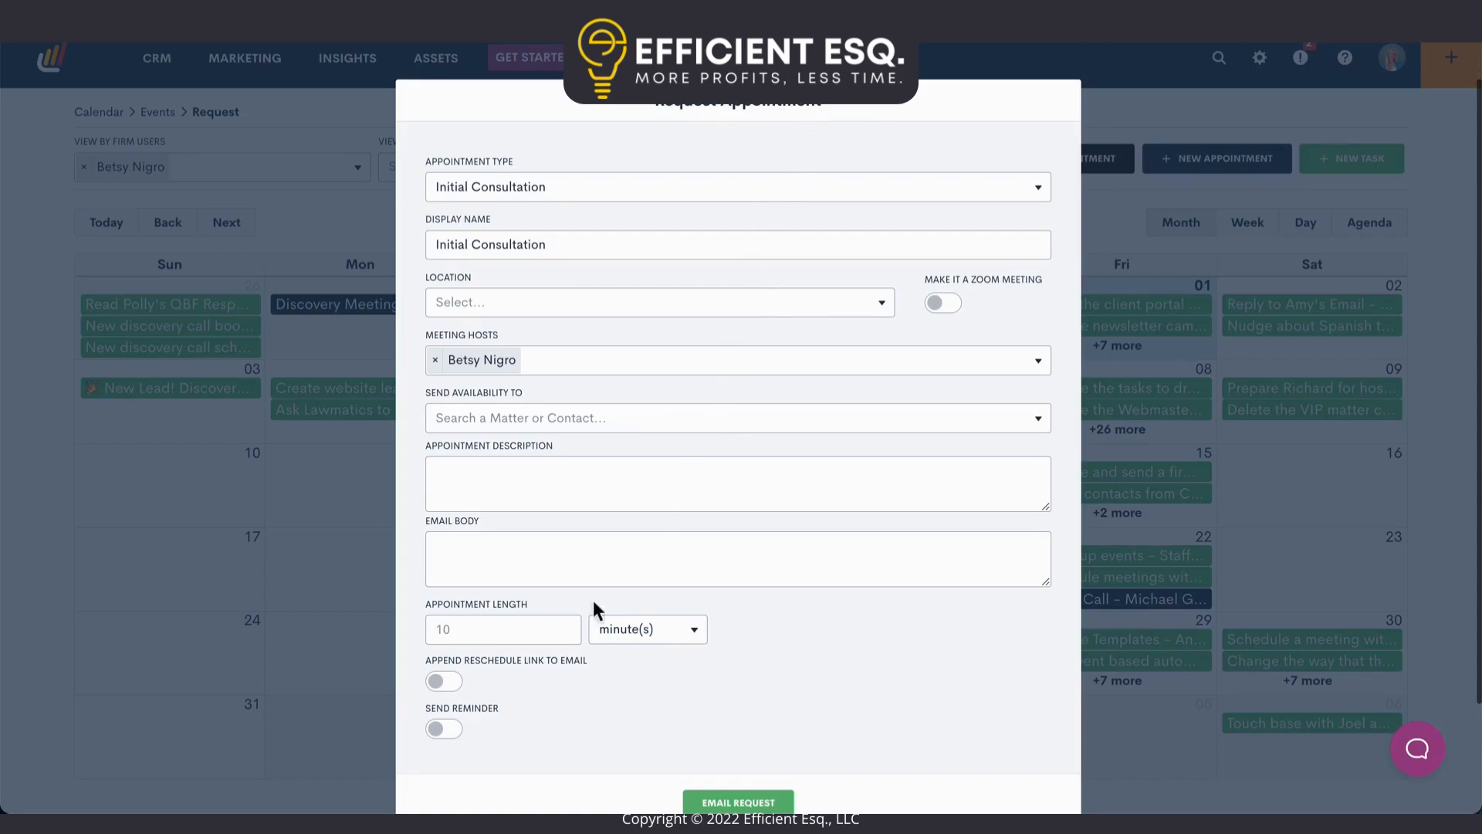
left_click(695, 186)
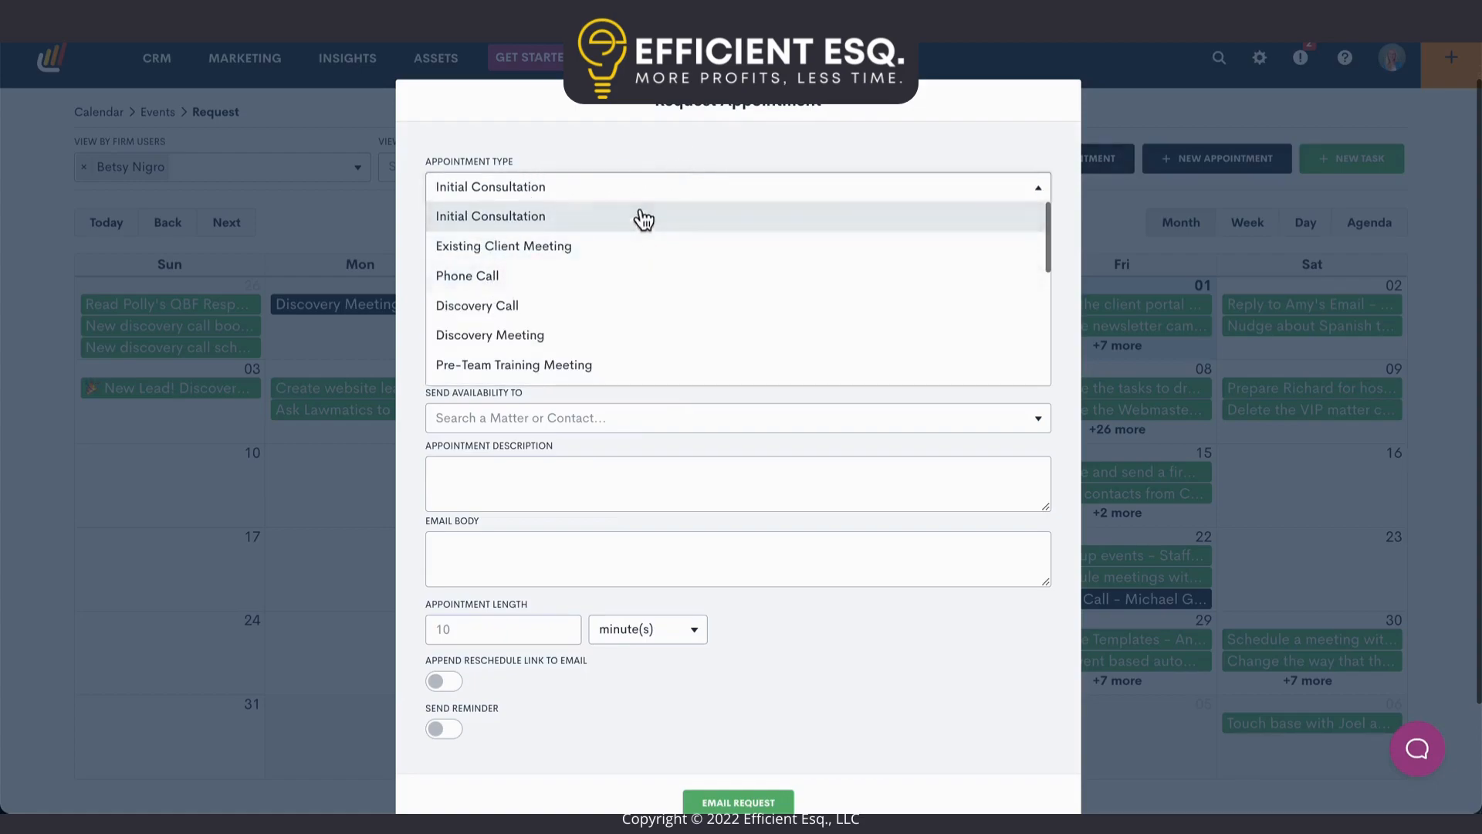
left_click(531, 337)
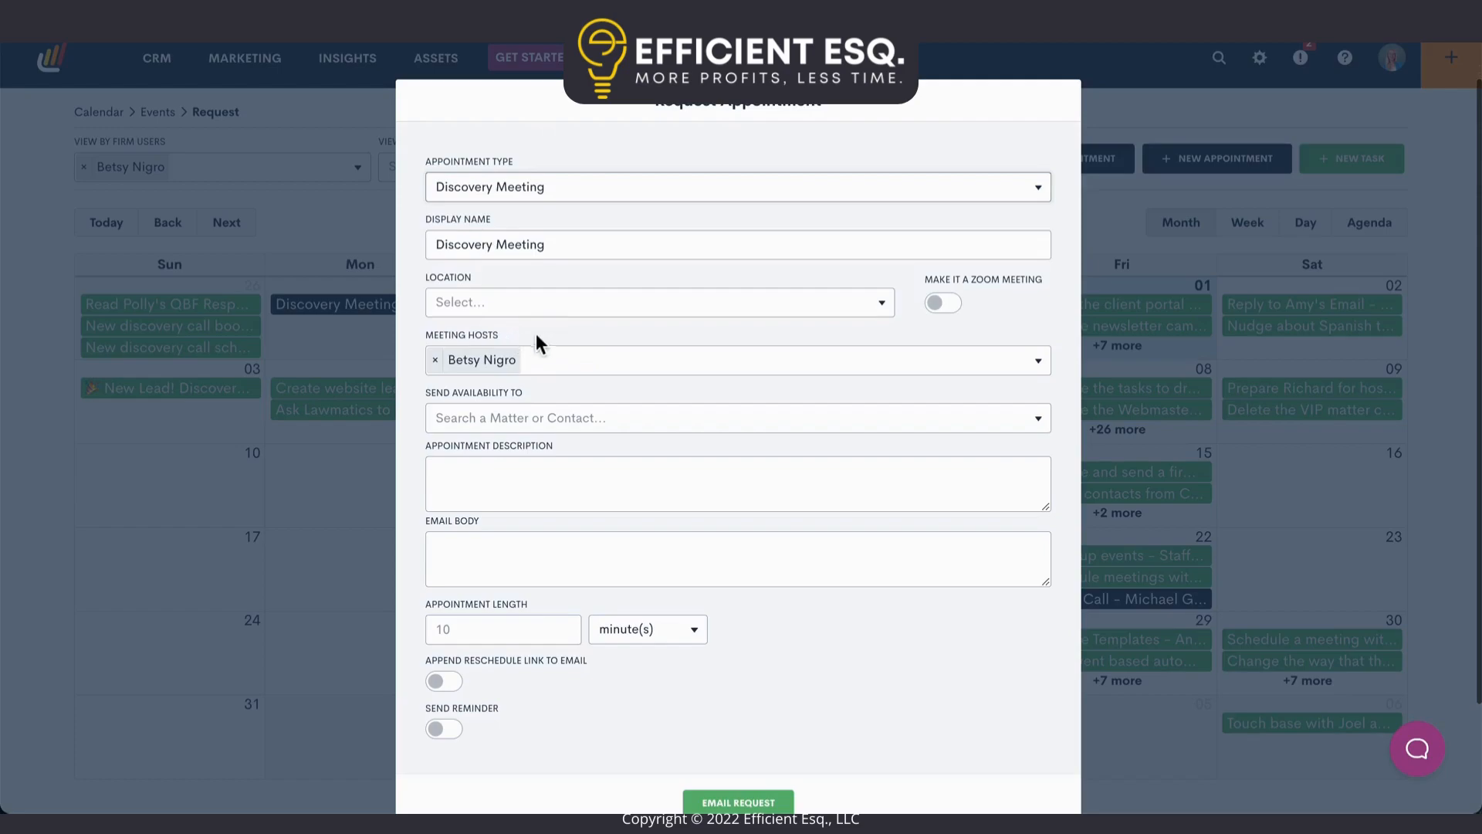
left_click(585, 249)
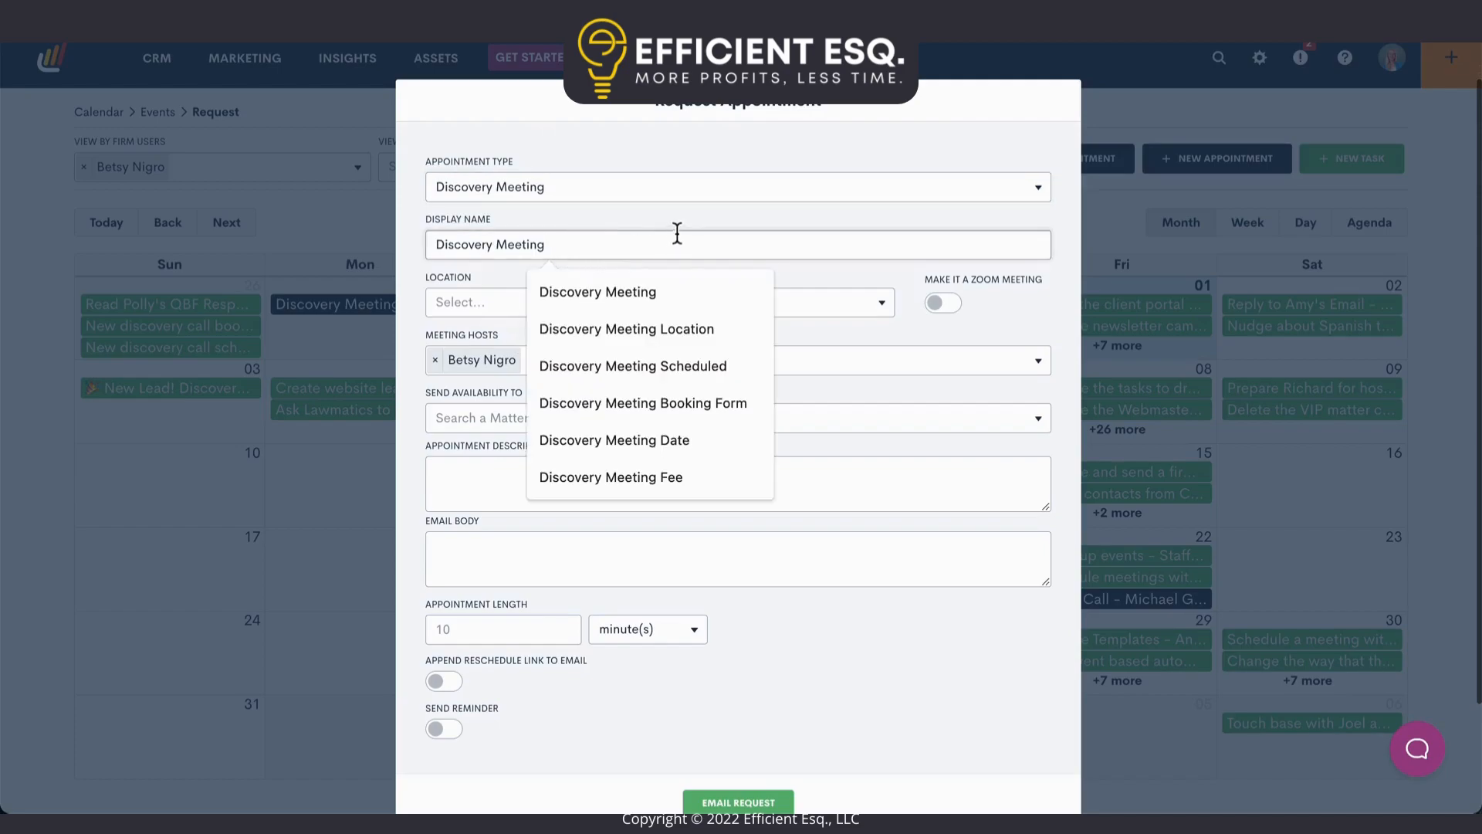
left_click(640, 226)
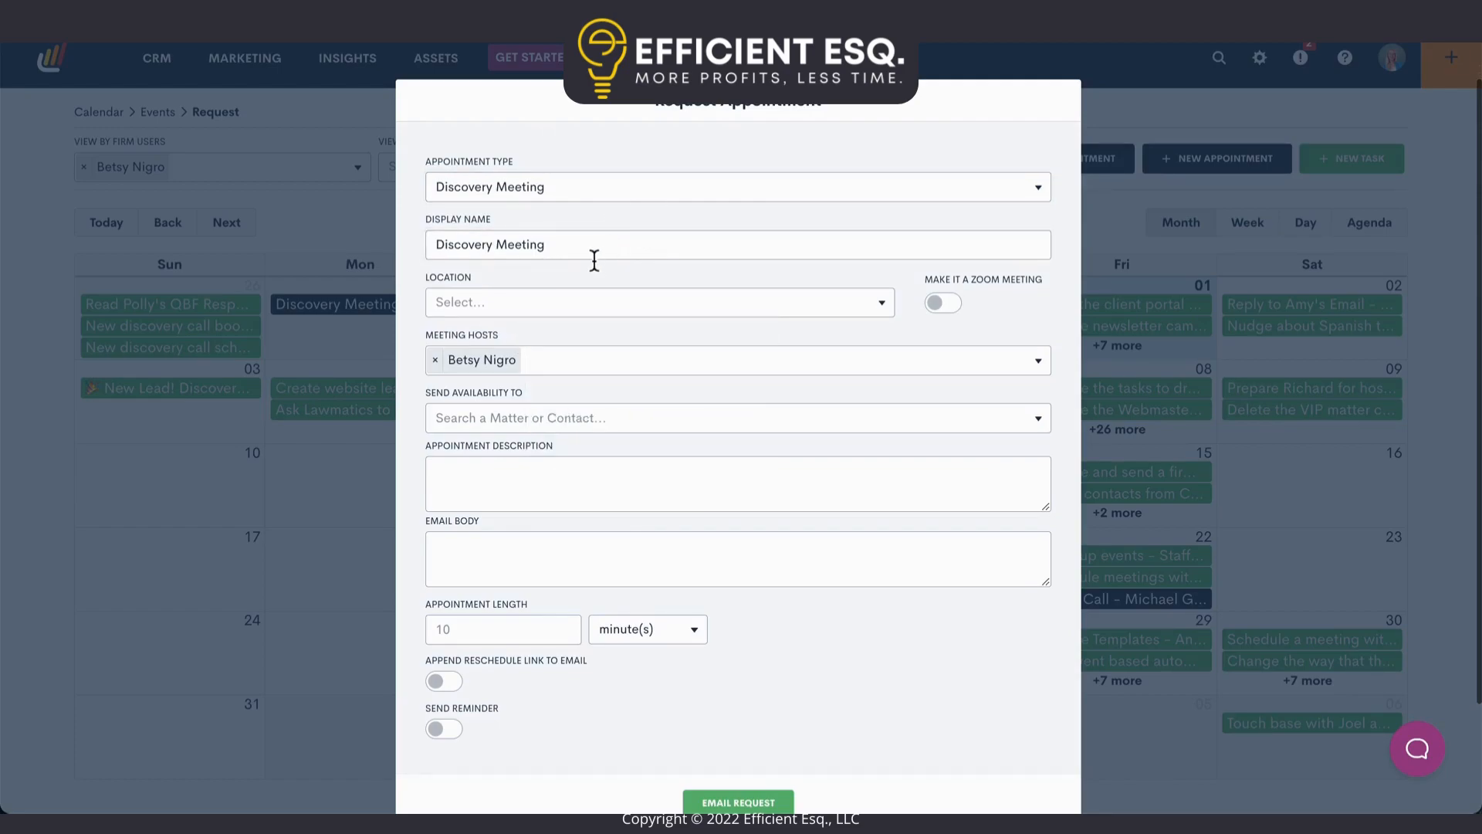
Step: Set the request's location to Office - Firm Address and choose the Personal Injury matter as the recipient of the availability
left_click(596, 301)
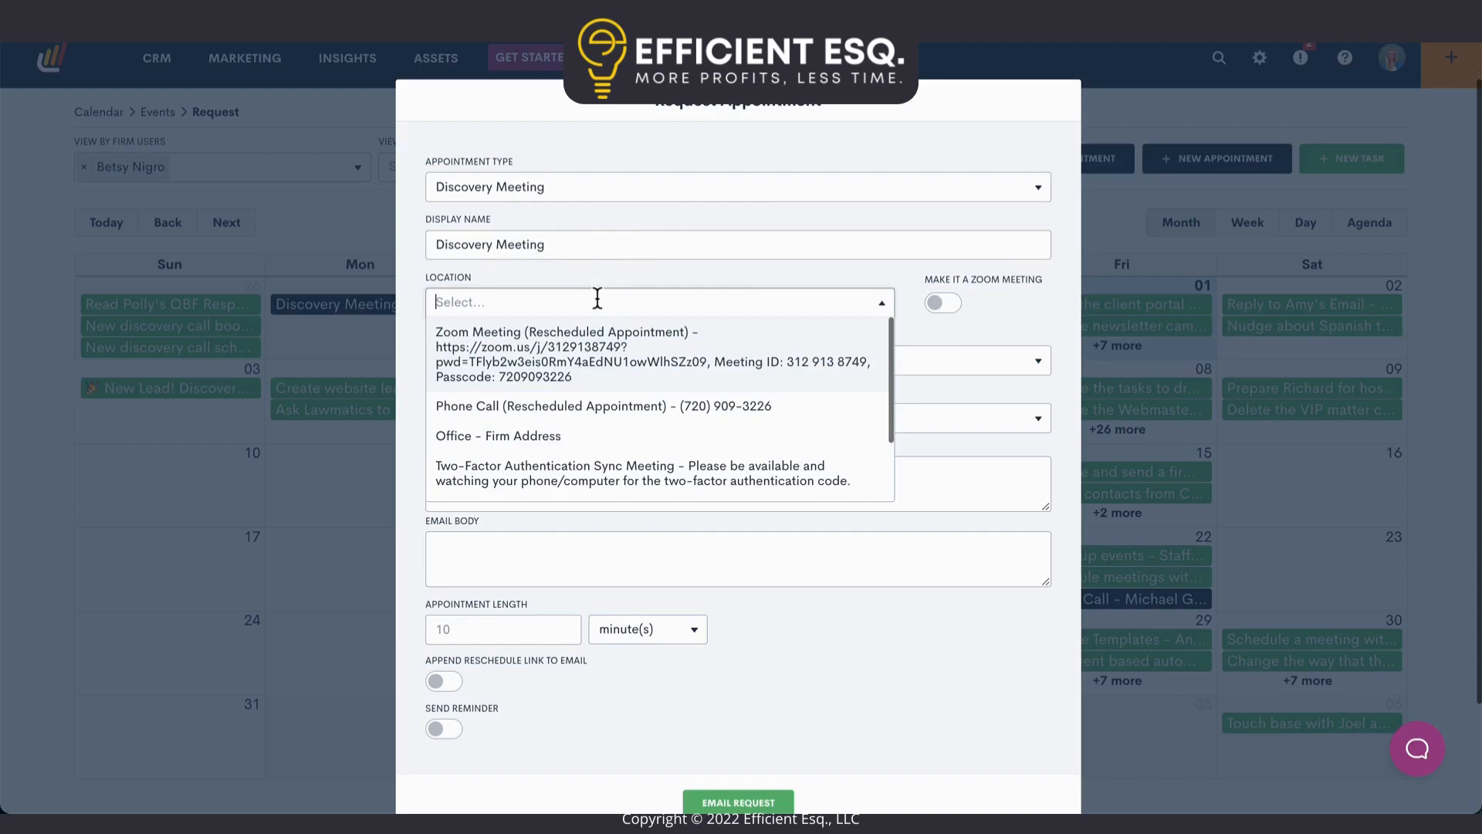
left_click(551, 436)
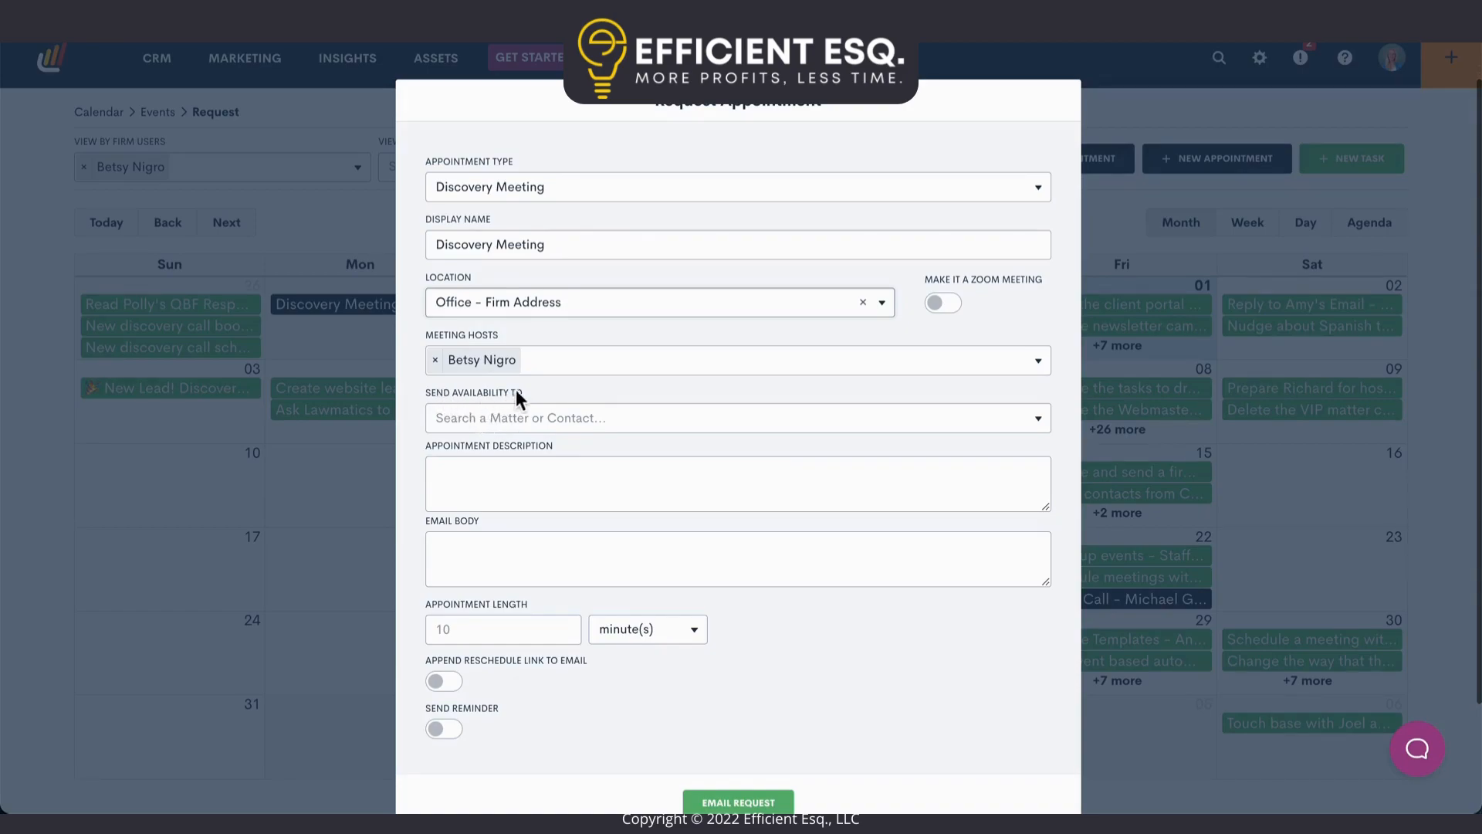
left_click(524, 418)
left_click(555, 463)
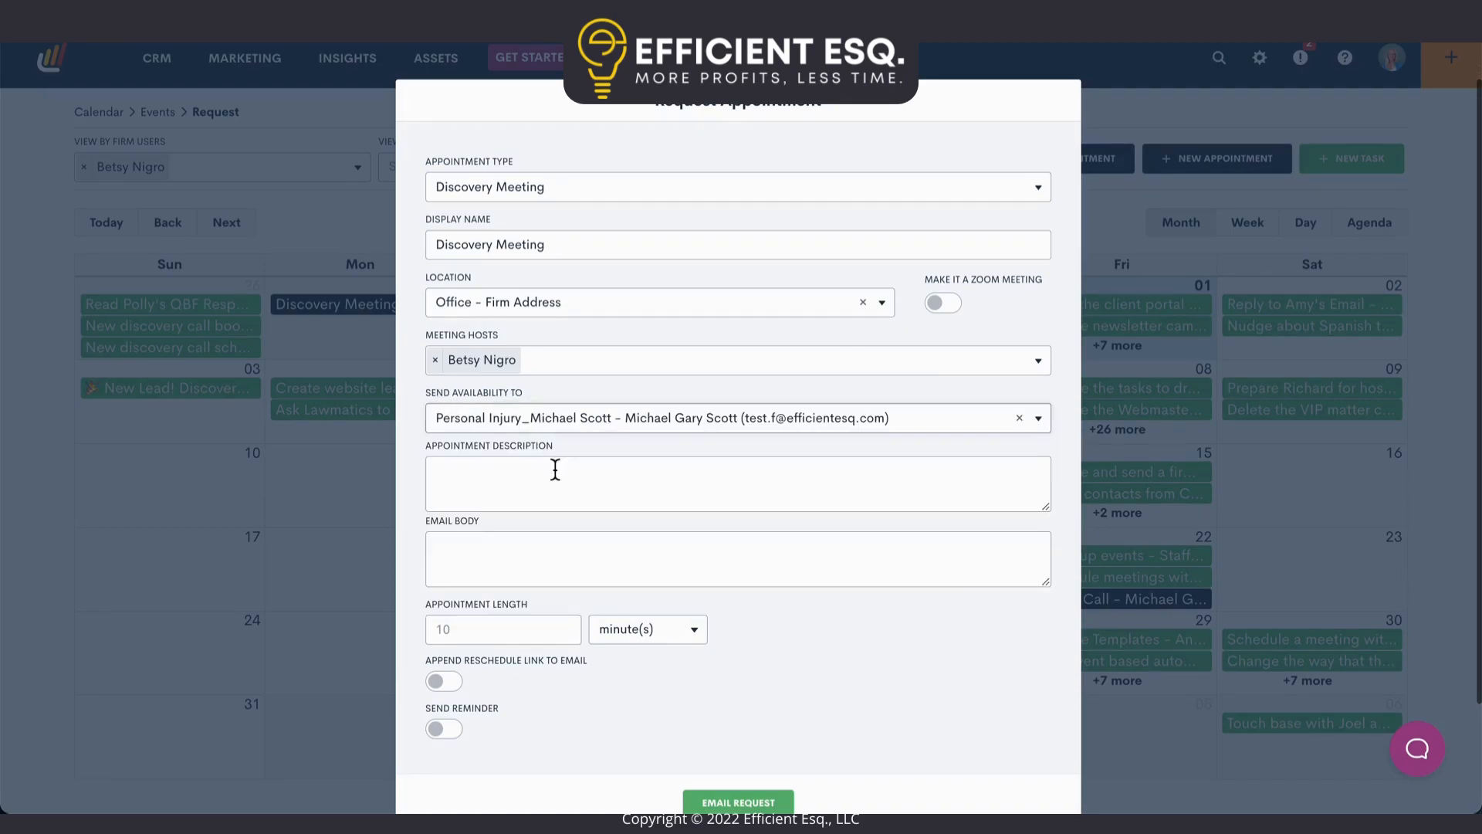
Step: Leave the appointment description and email body blank and set the appointment length to 60 minutes
left_click(603, 479)
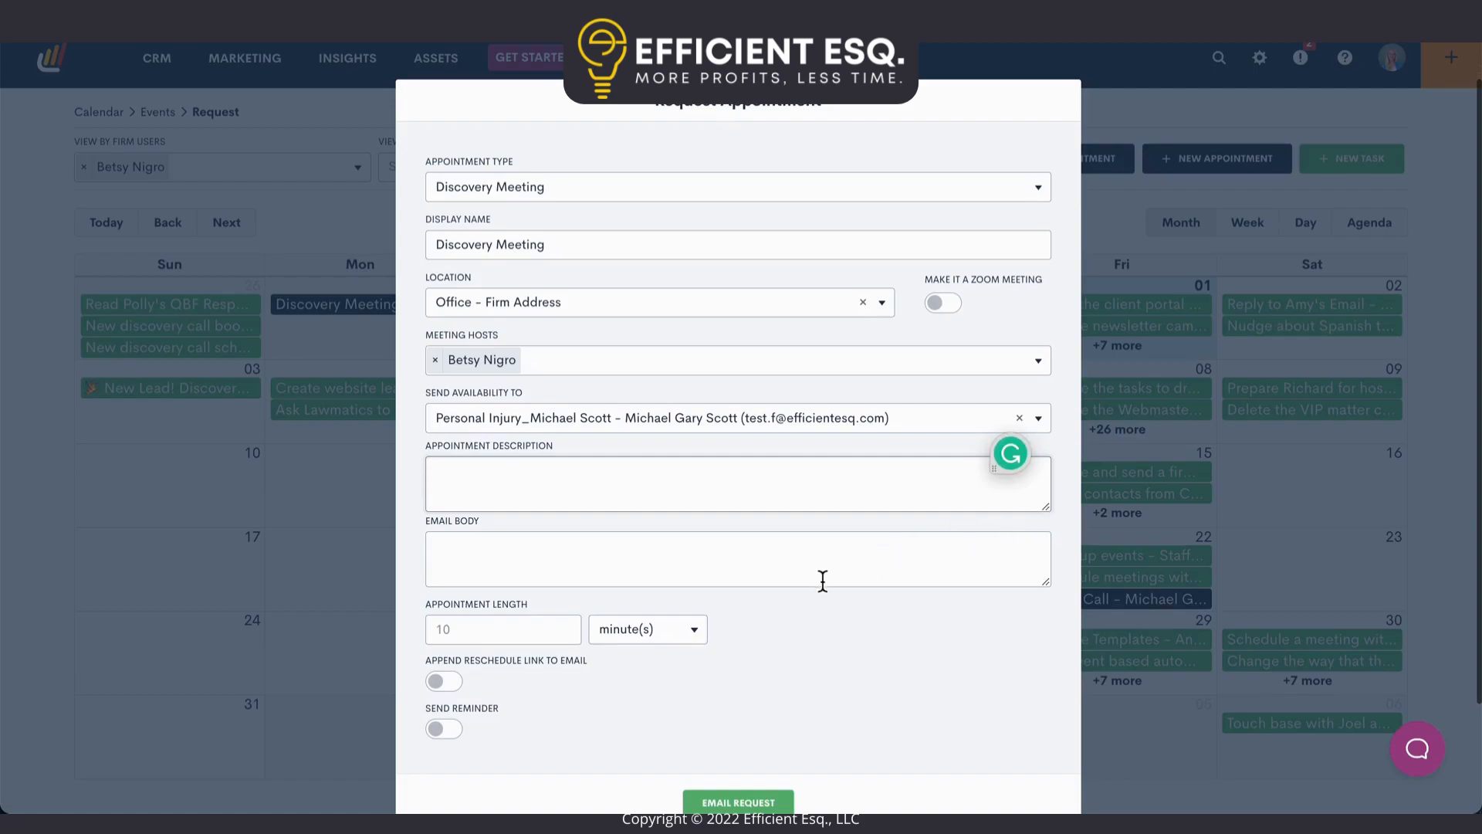
left_click(721, 569)
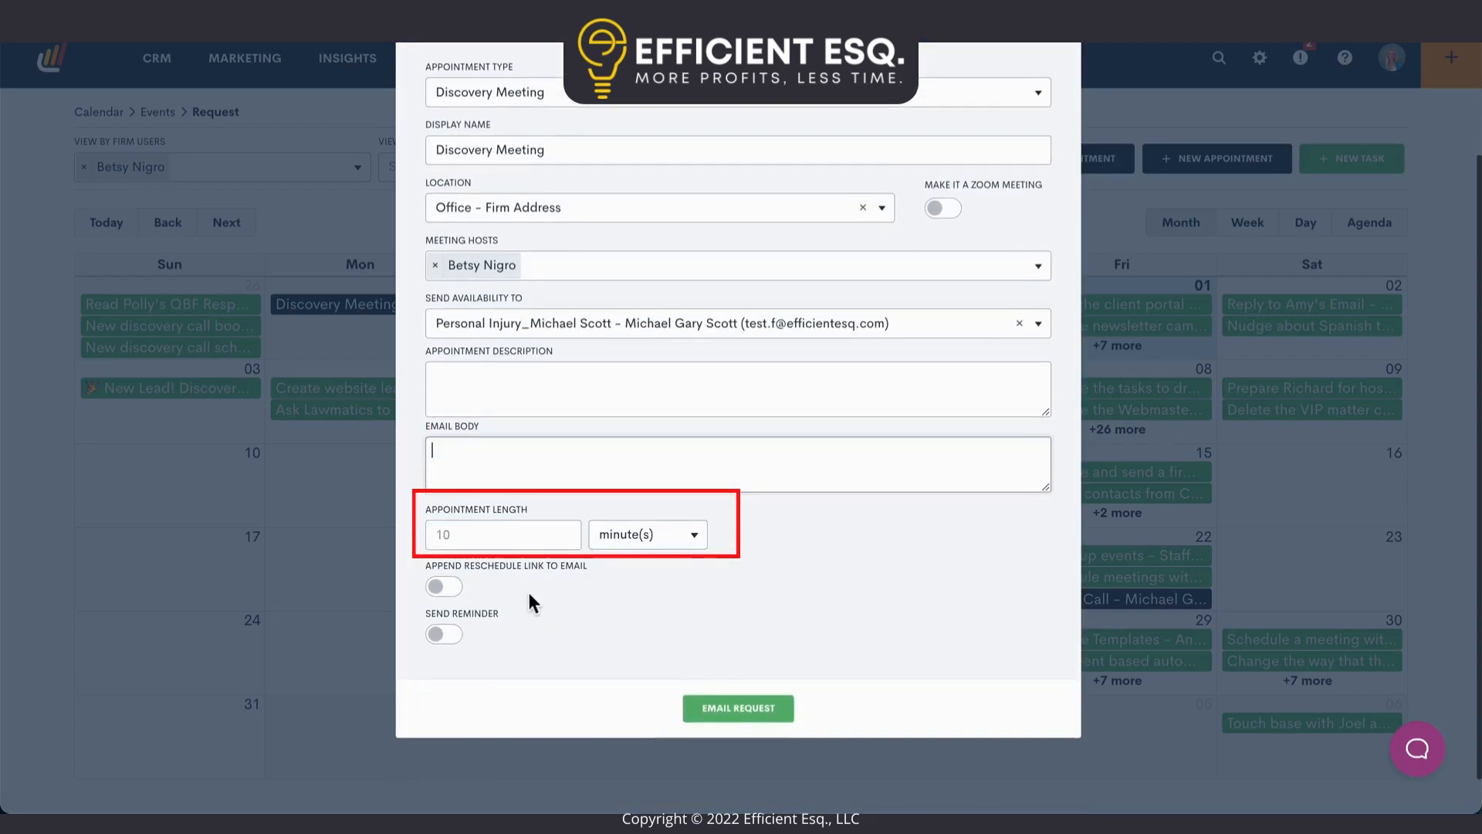
left_click(529, 531)
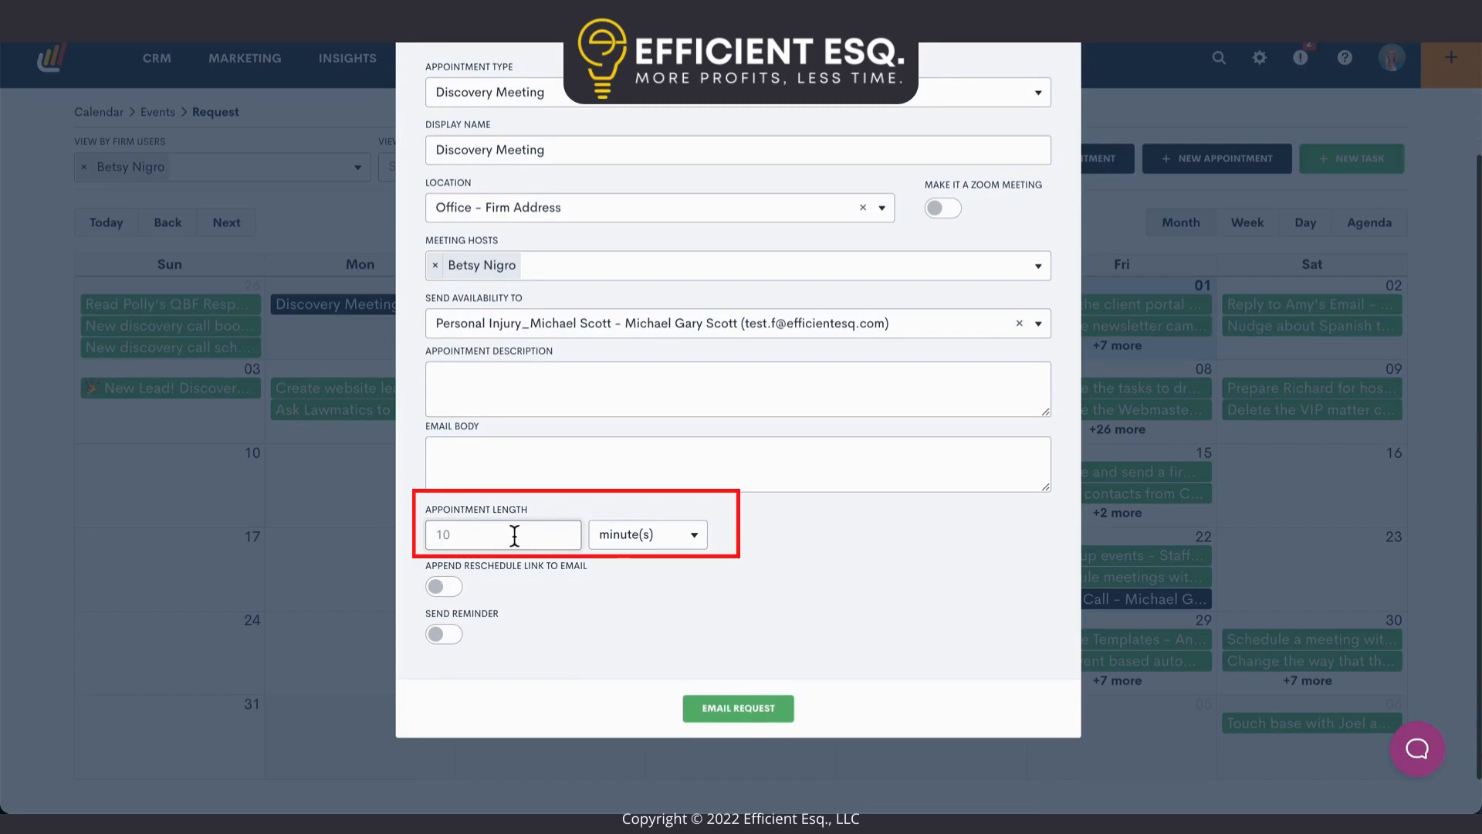
type("60")
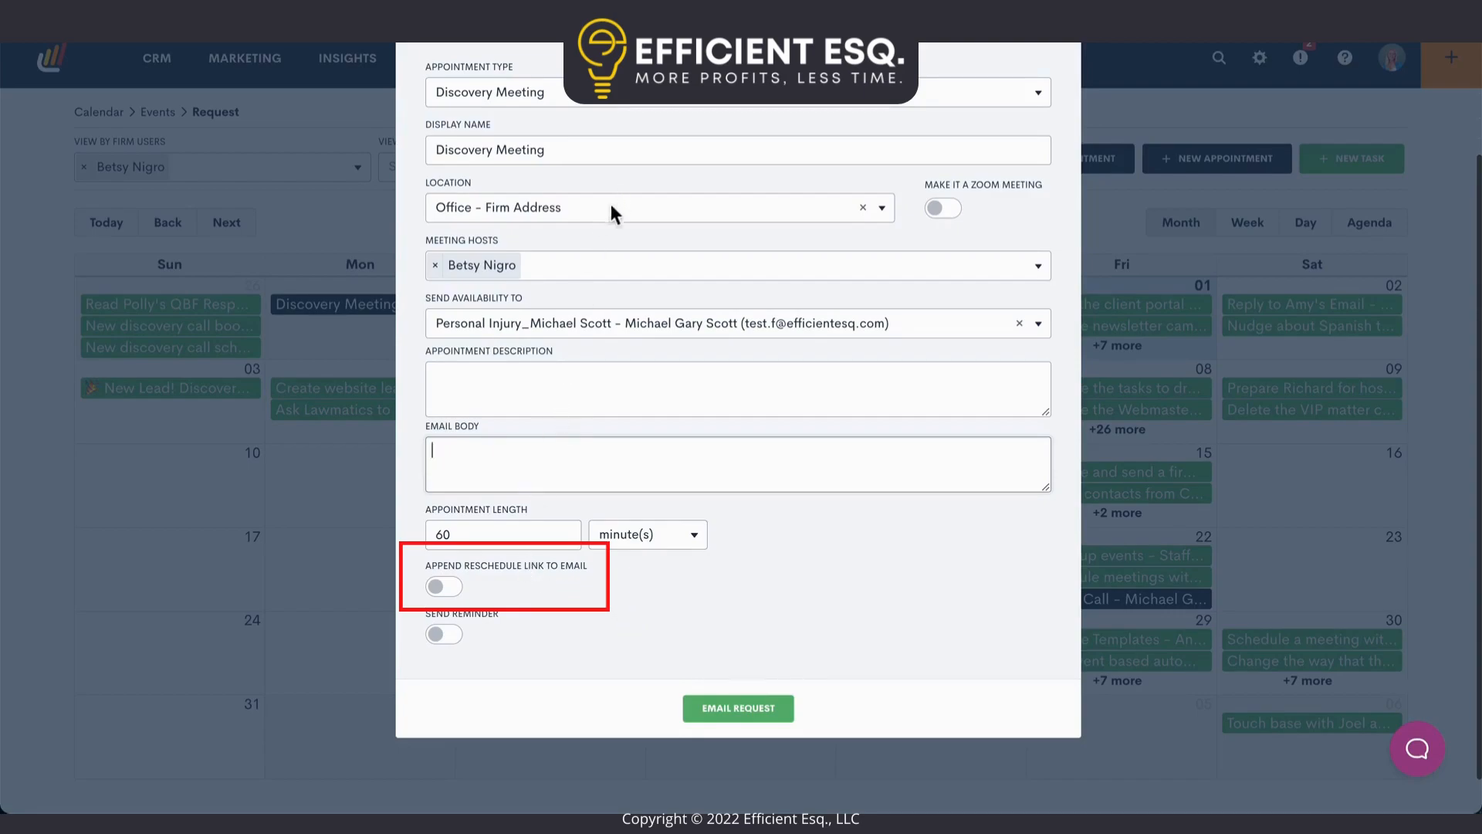
Step: Append the reschedule link to the request email, and try the reminder option before switching it back off
left_click(443, 589)
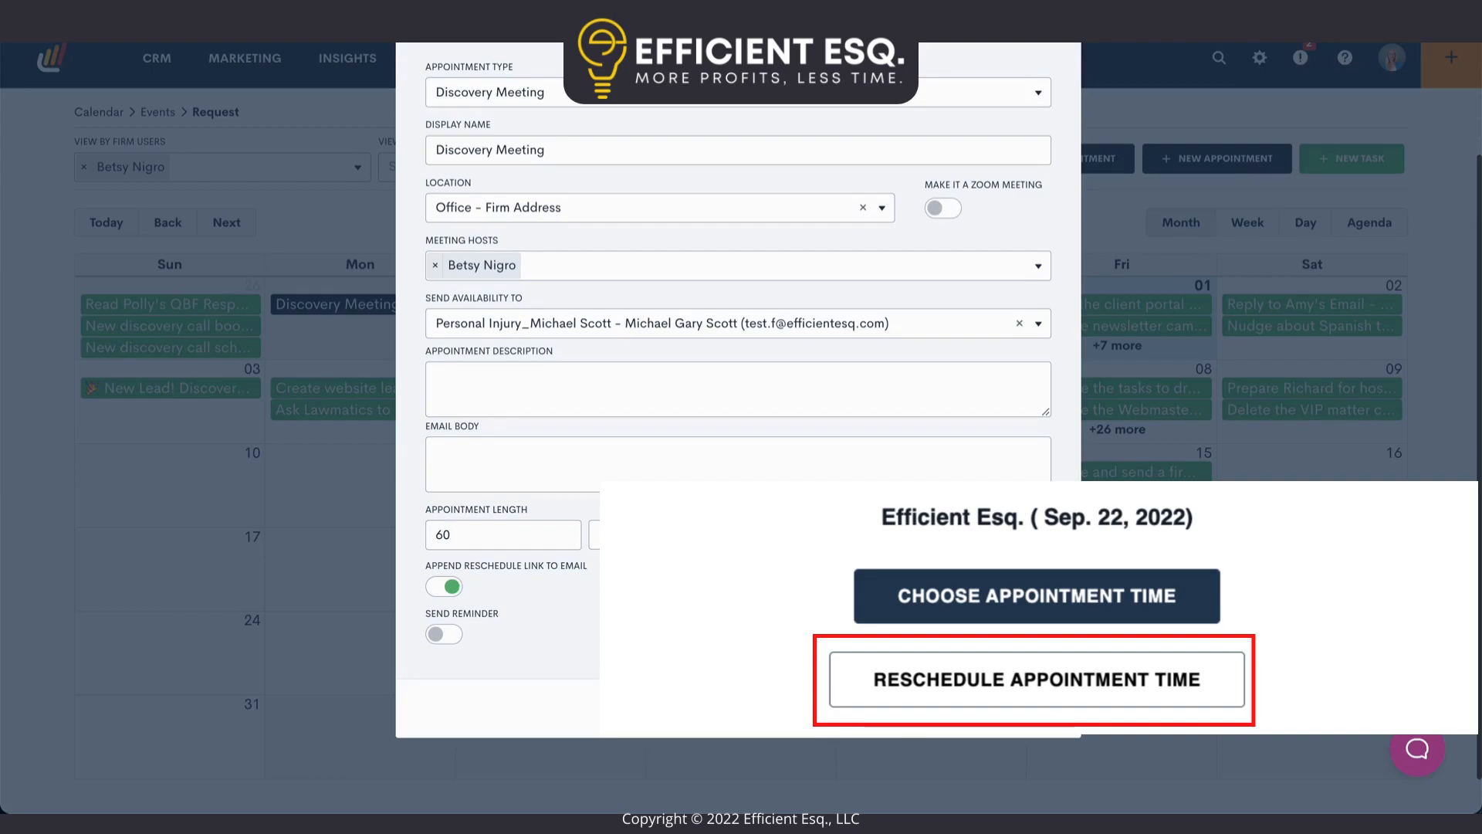
left_click(446, 636)
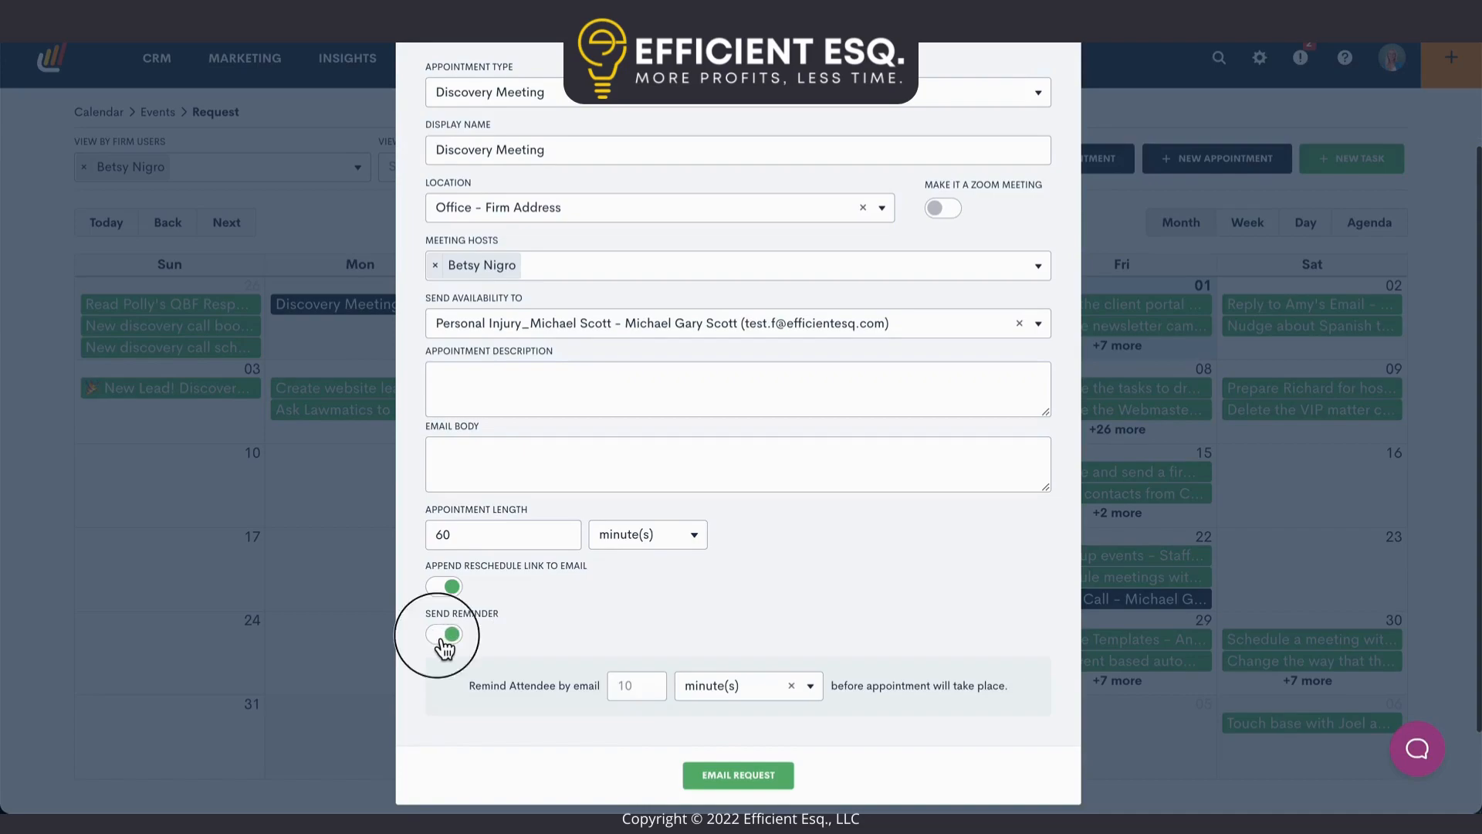
left_click(451, 637)
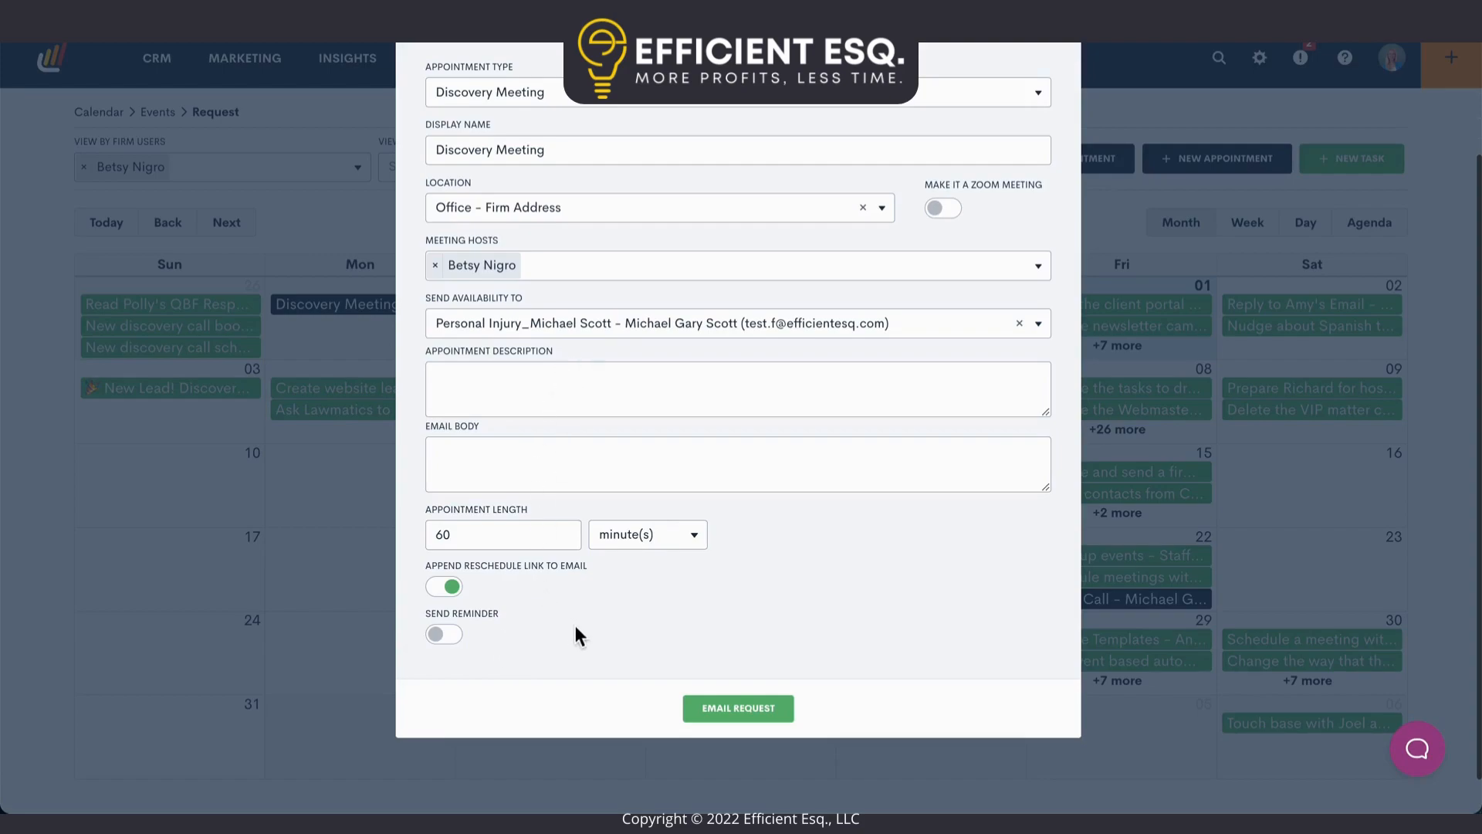
scroll(576, 634, "down", 1)
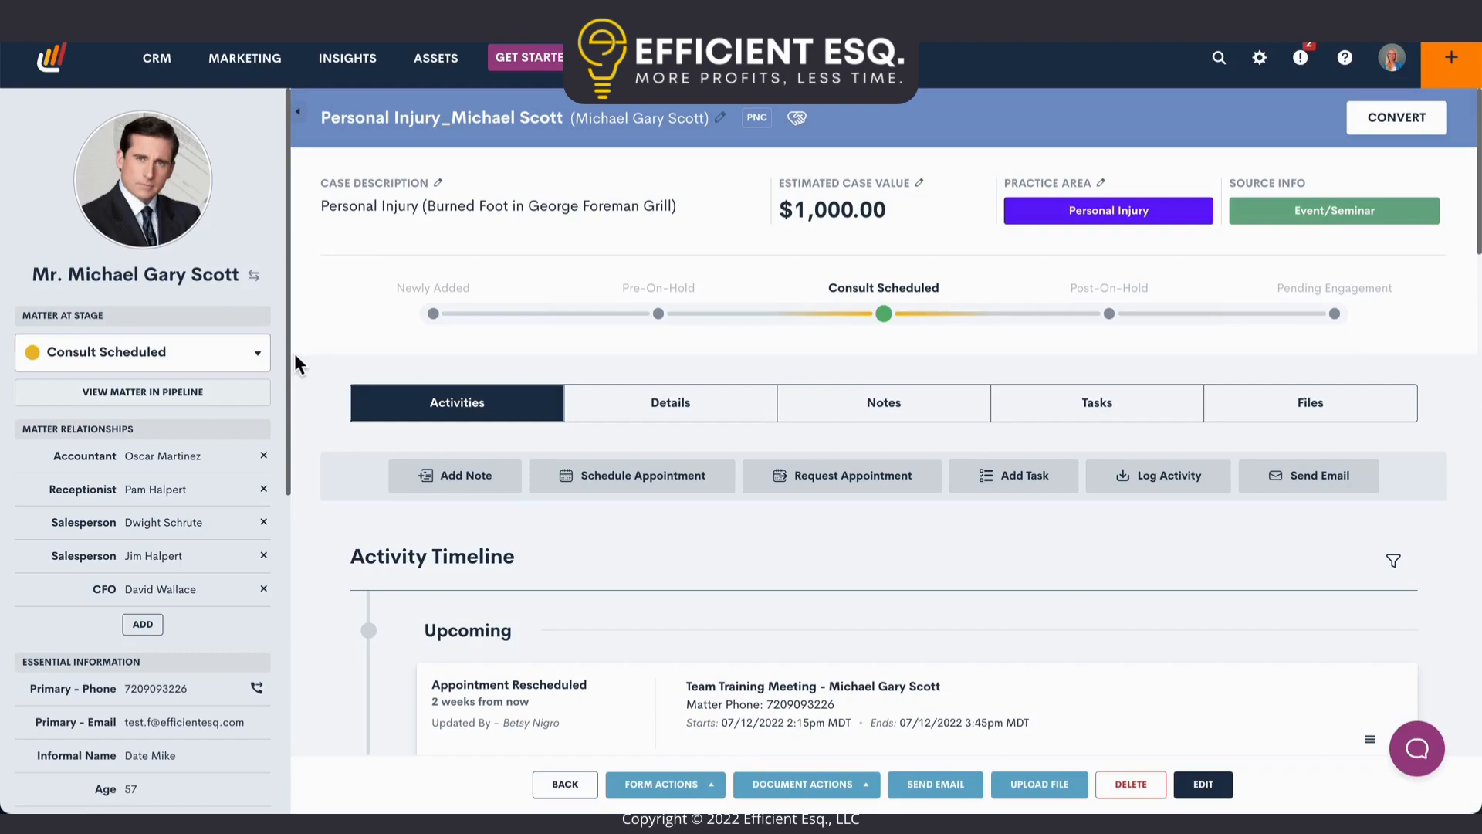
Step: Open the schedule appointment form on the Personal Injury matter and review its appointment types, dates, reminder and calendar invite options
left_click(593, 488)
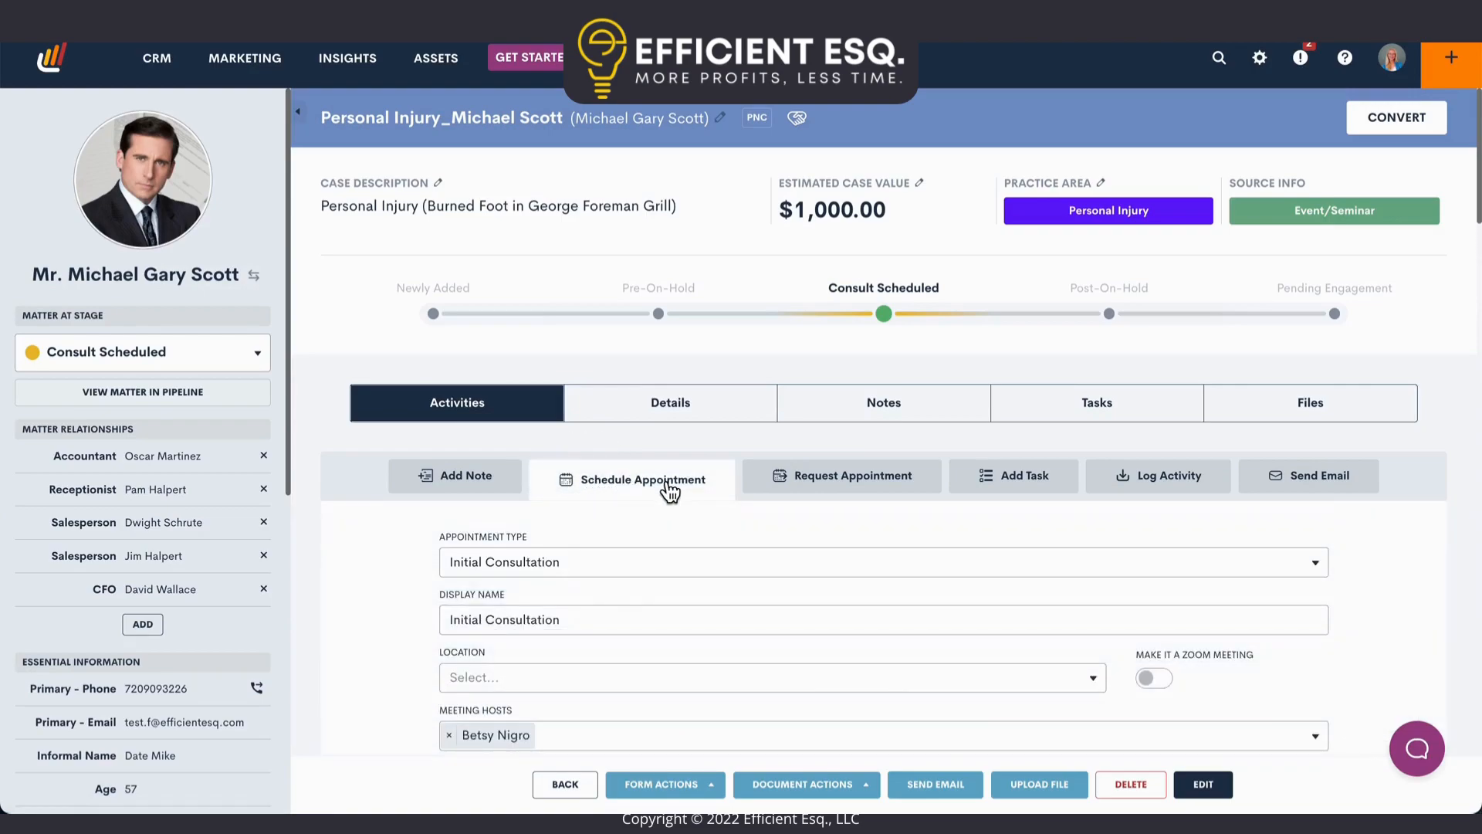
scroll(669, 490, "down", 5)
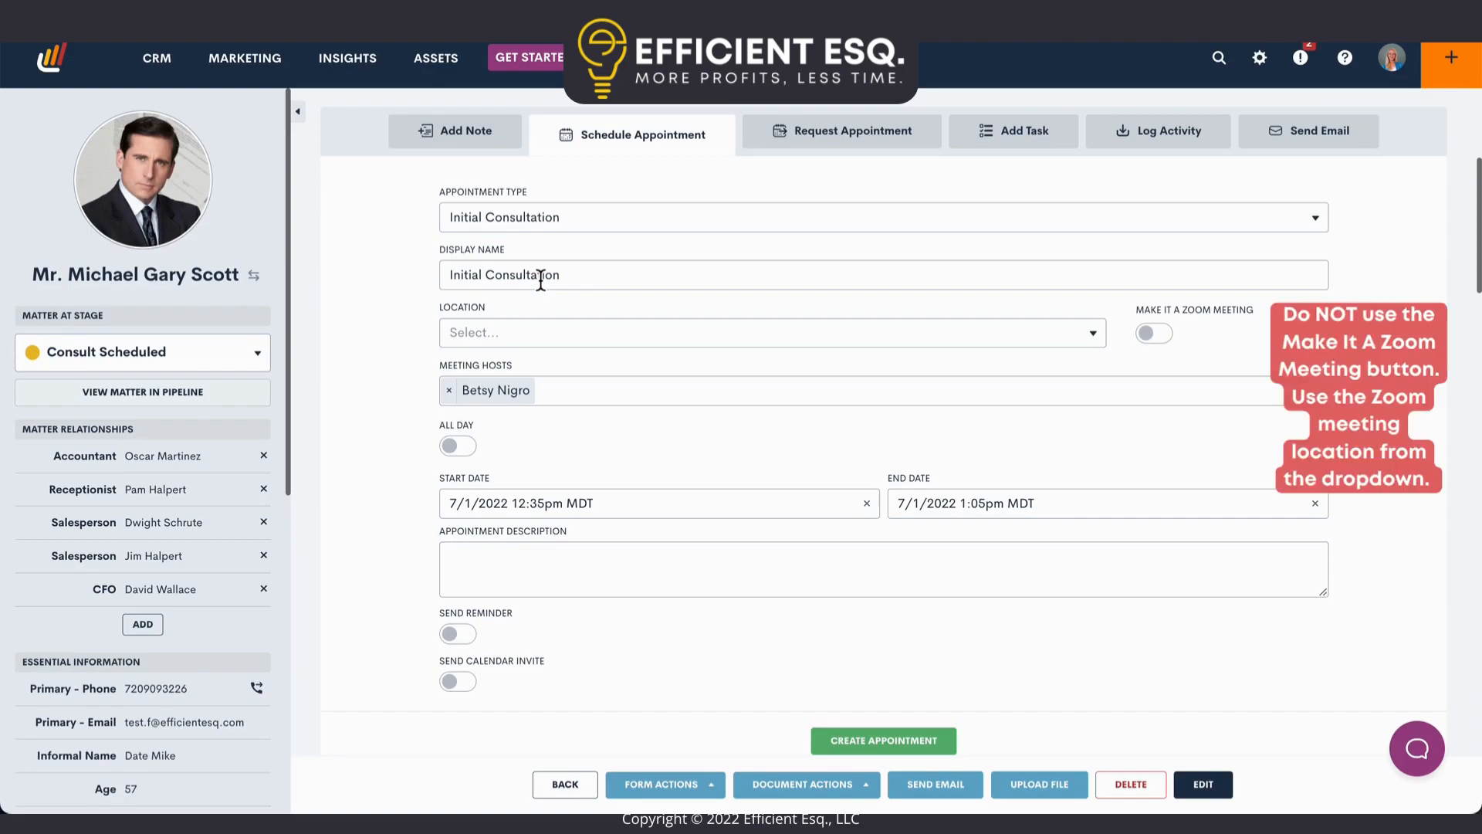
left_click(567, 218)
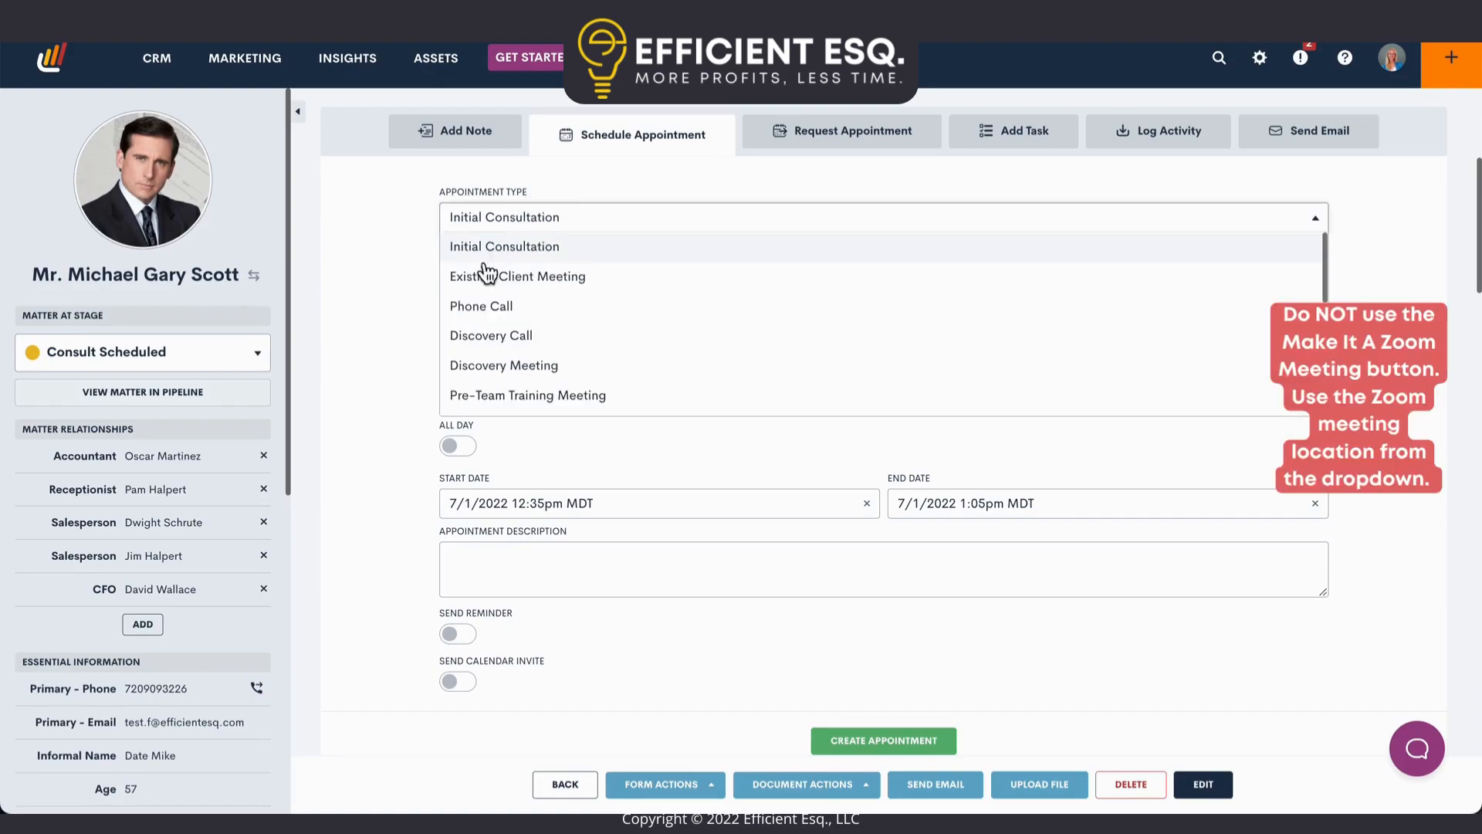
left_click(536, 184)
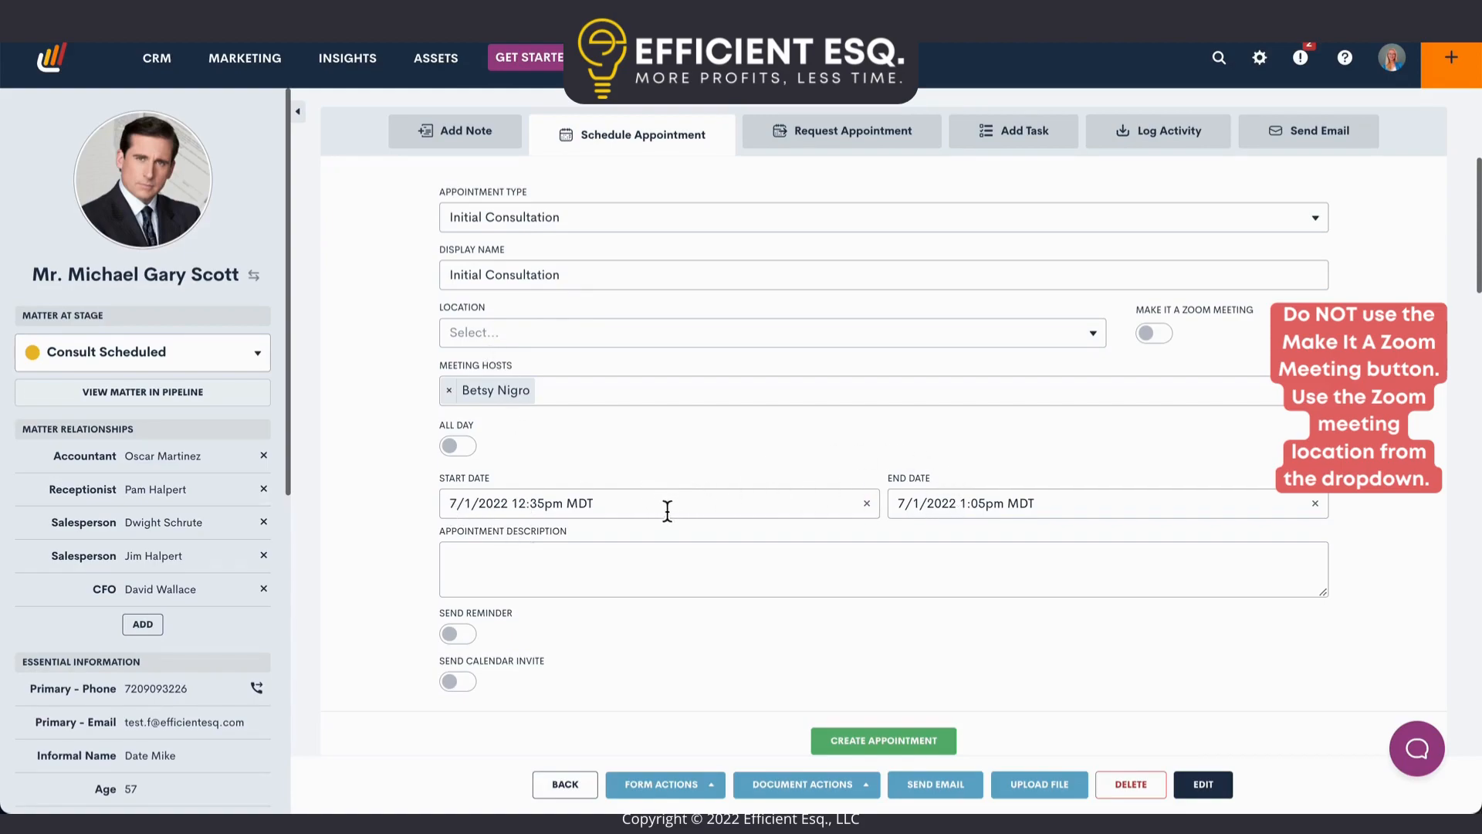
scroll(594, 645, "down", 1)
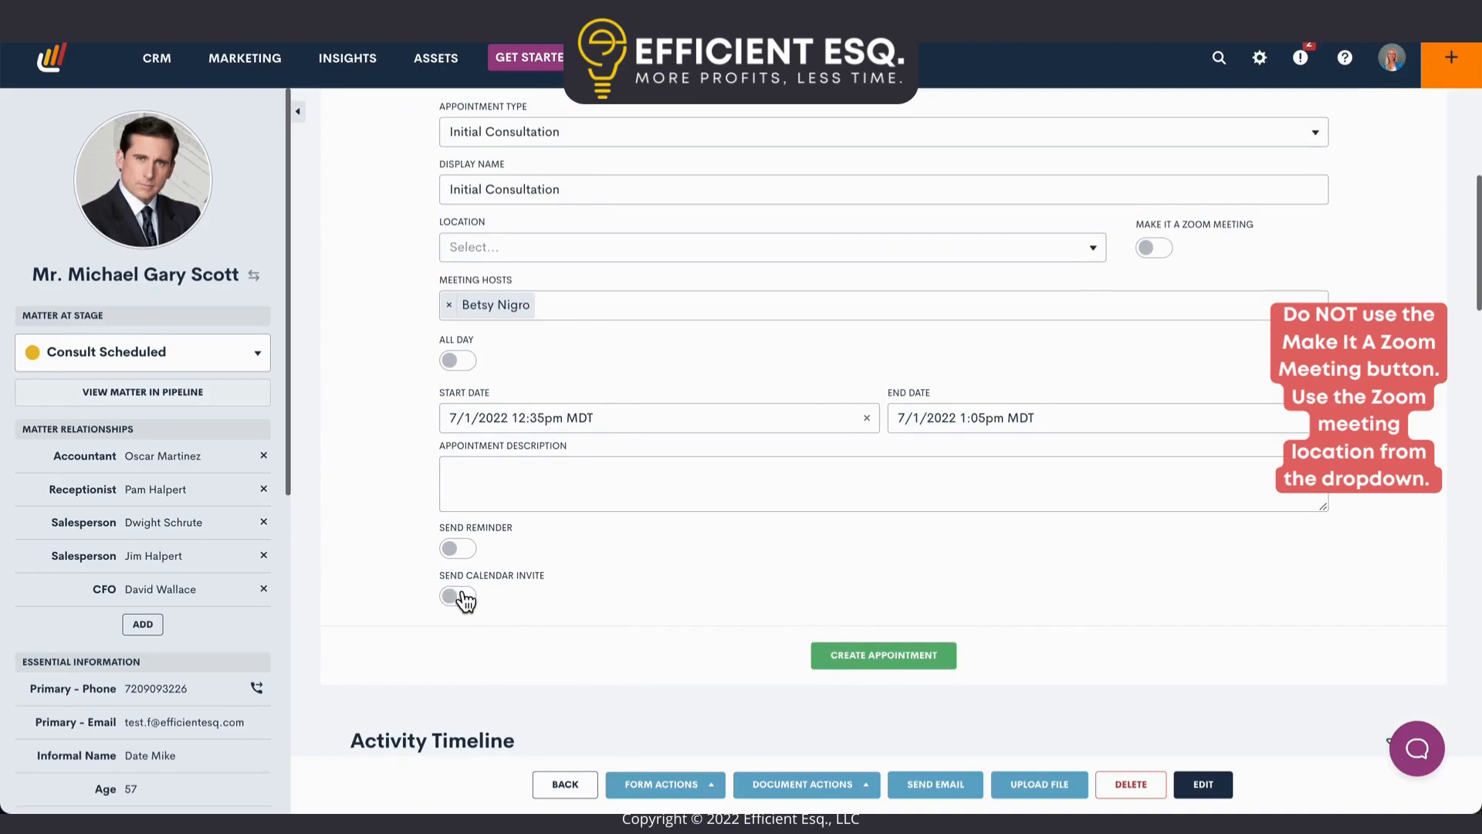
scroll(463, 599, "up", 1)
Step: Open the matter's appointment request form and set the location to Office - Firm Address, leaving the description and email body blank
left_click(789, 172)
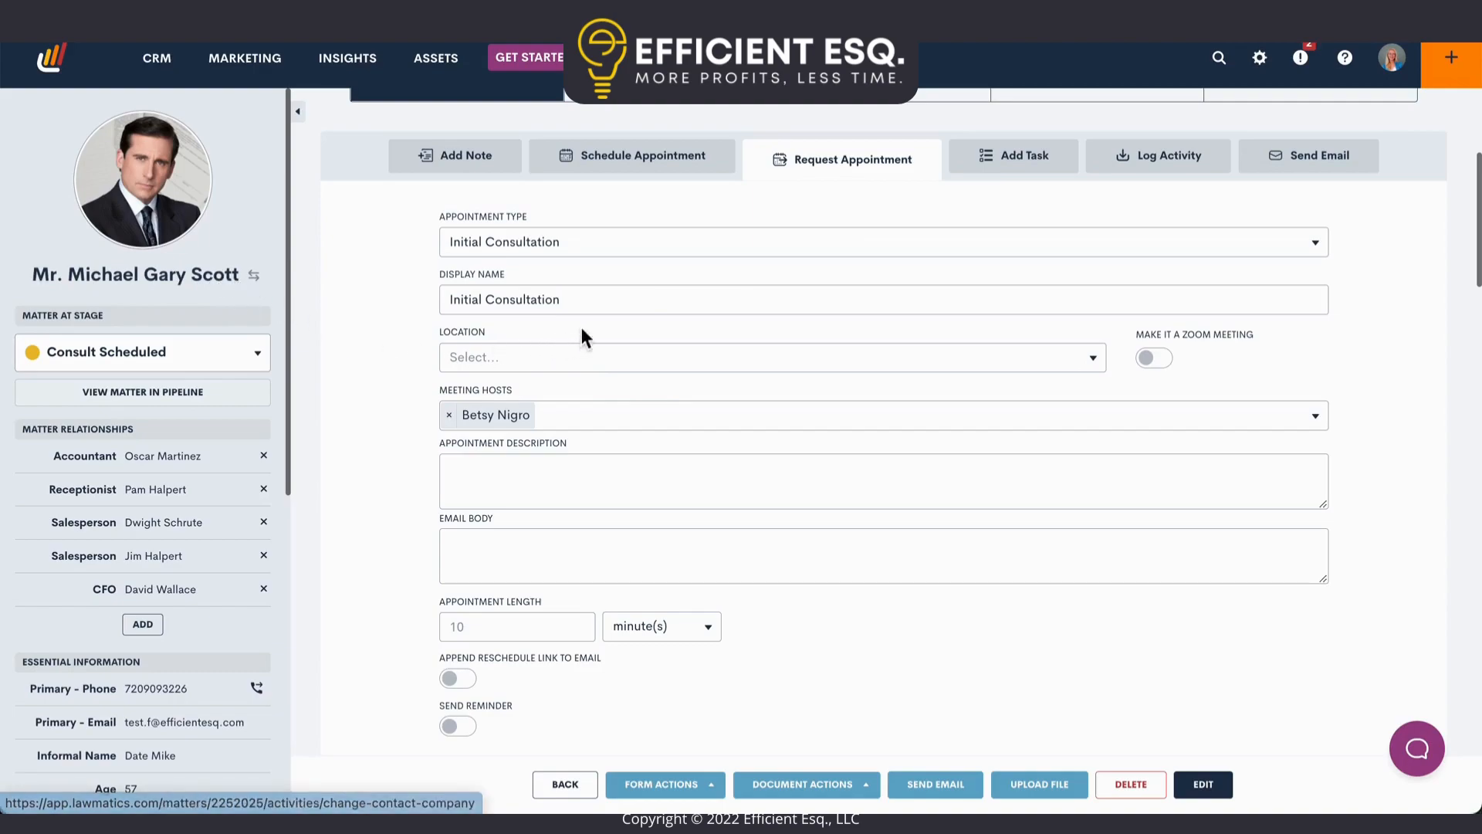
left_click(588, 370)
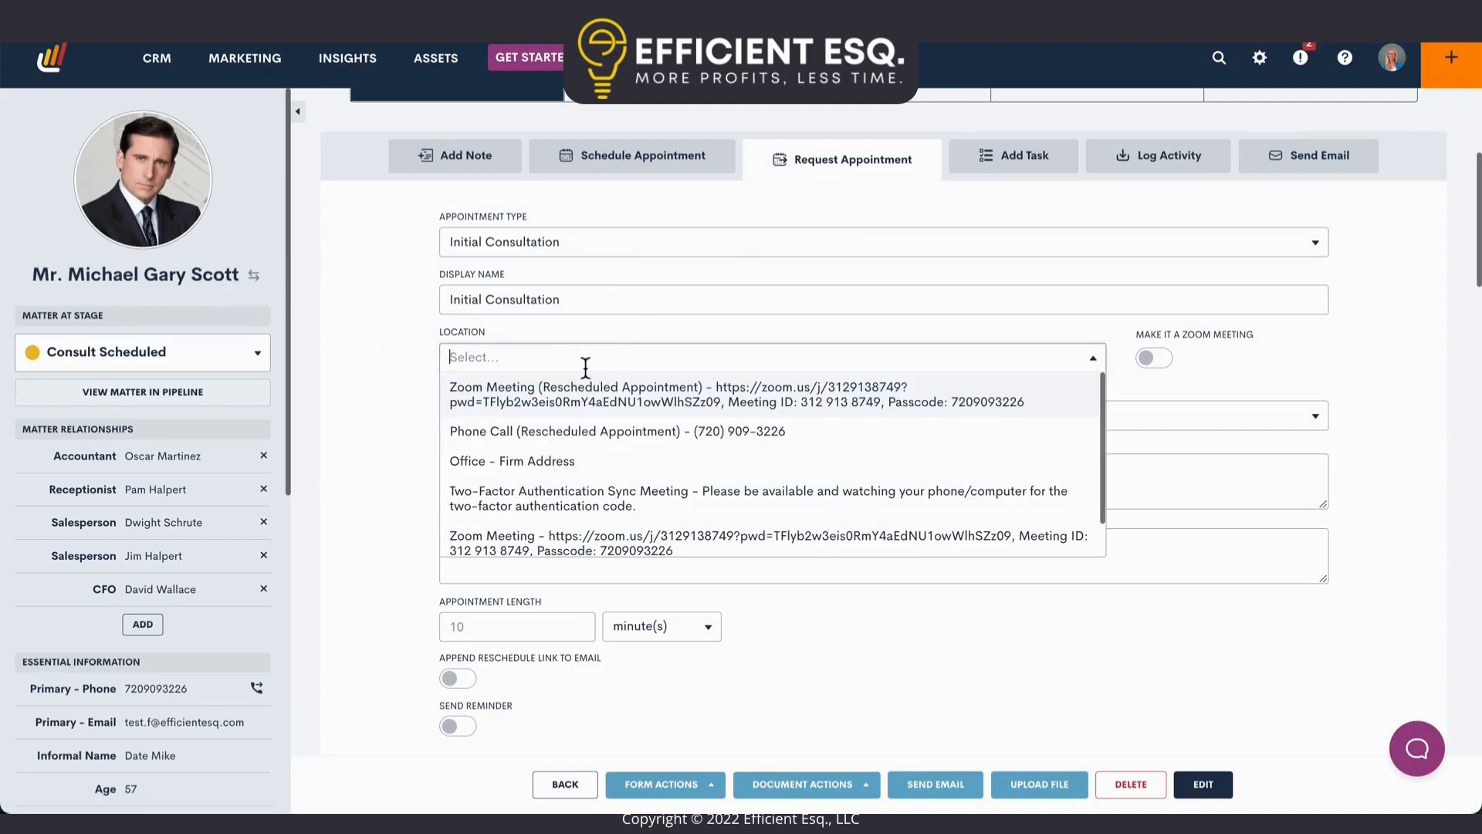
left_click(554, 466)
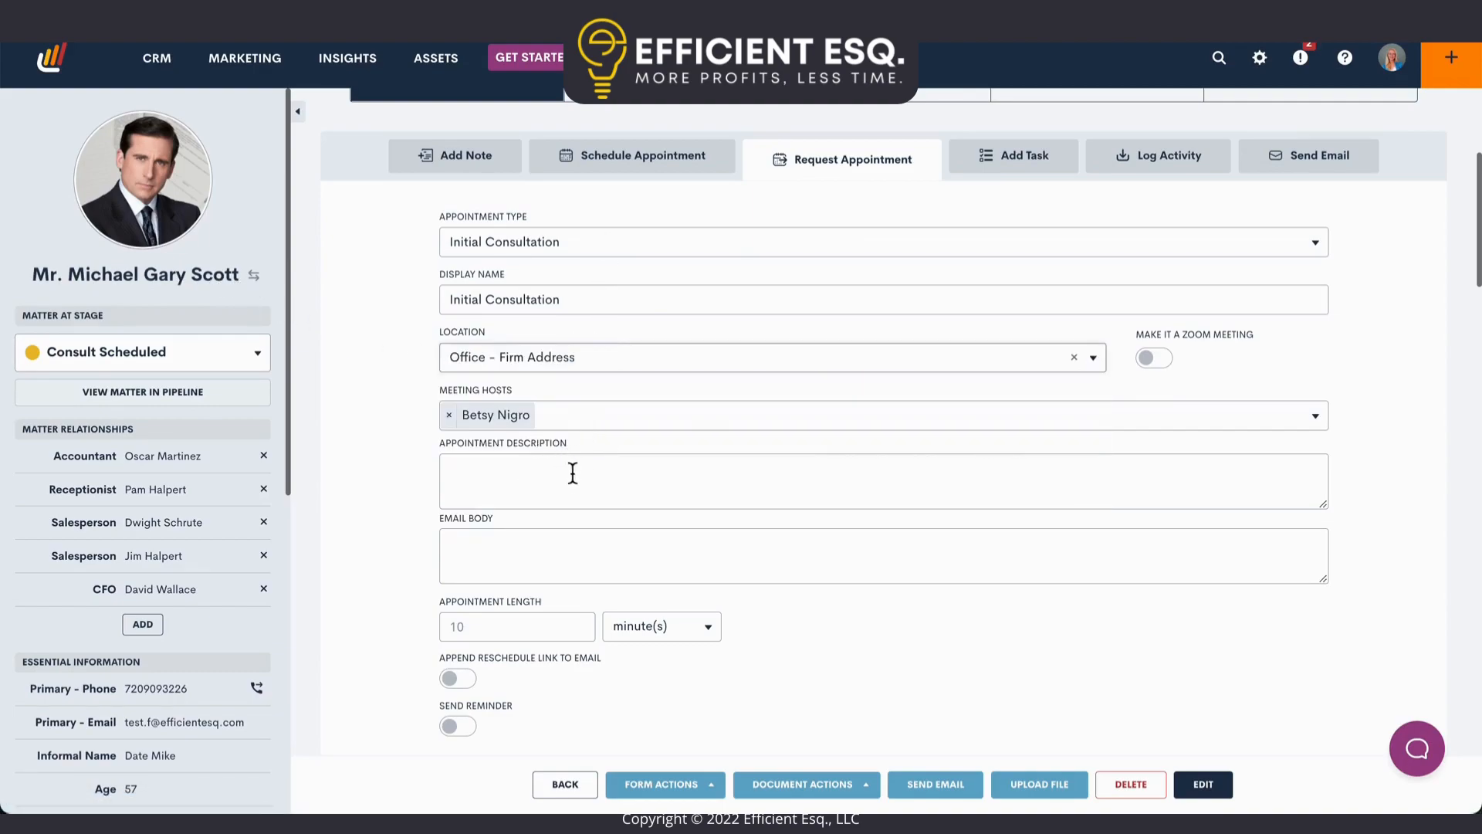
left_click(568, 485)
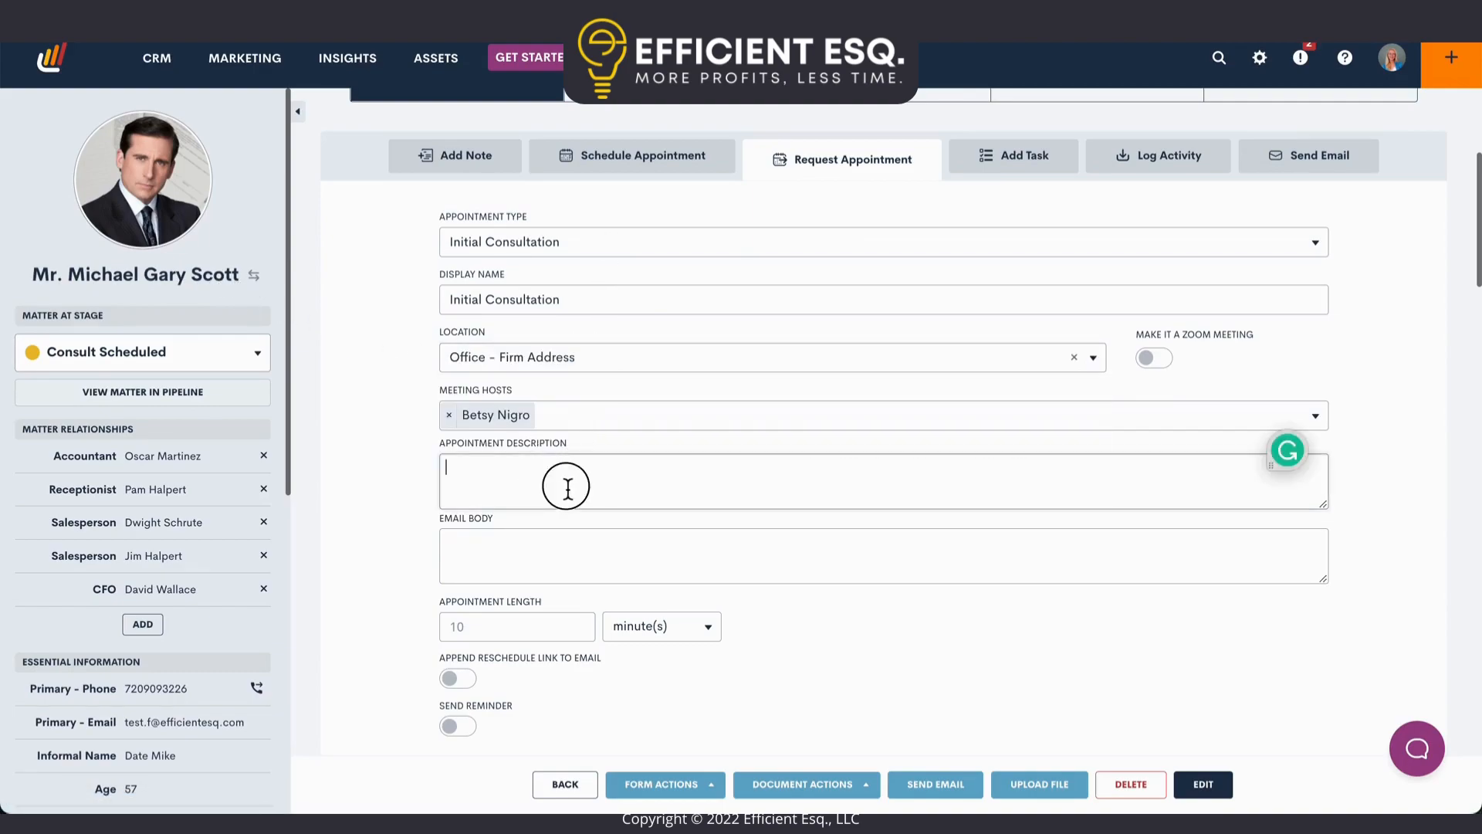
left_click(559, 546)
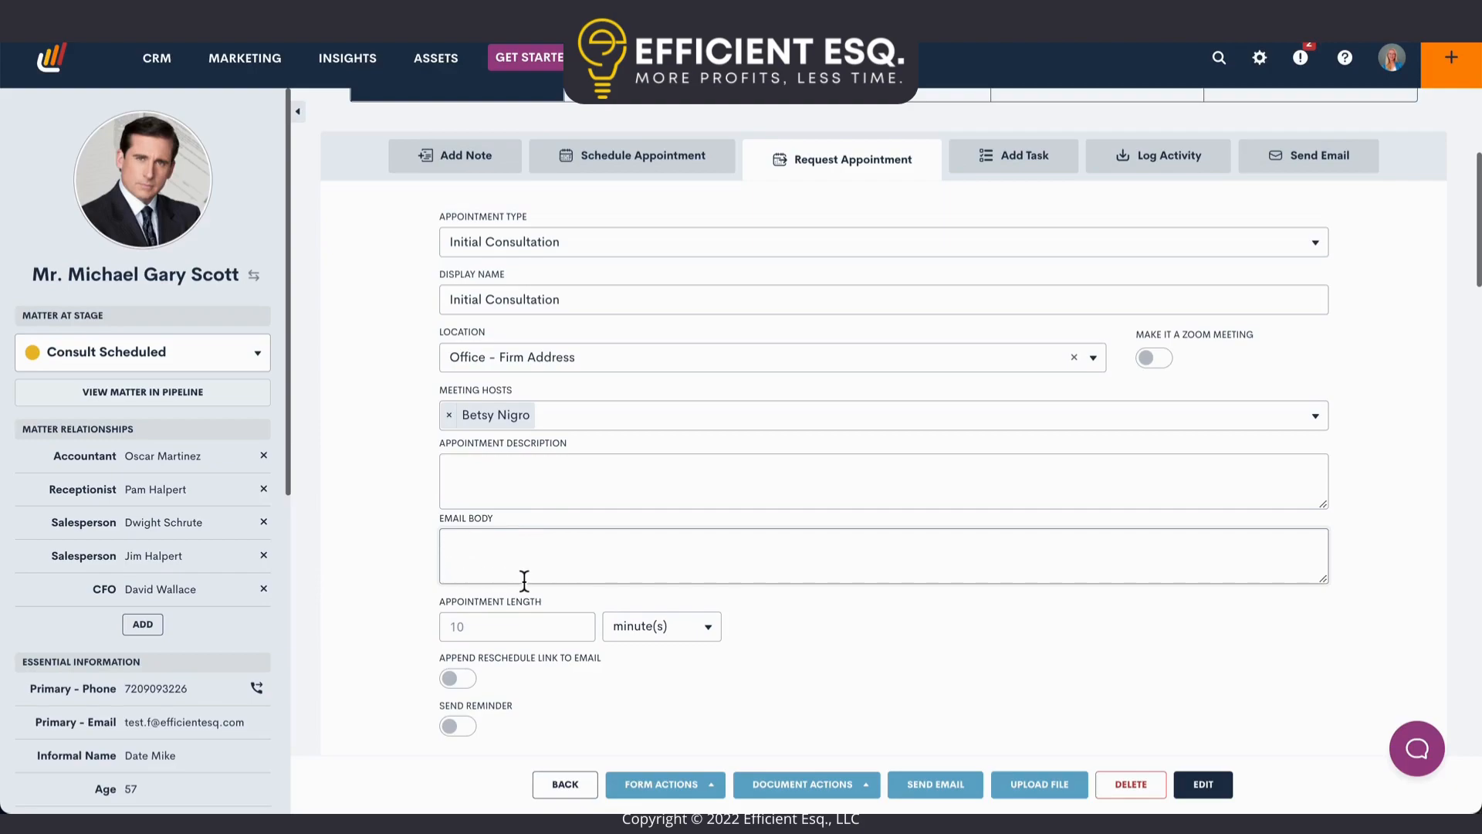
Step: Turn on the reschedule link for the matter's request email and try to send the request without an appointment length
scroll(484, 621, "down", 2)
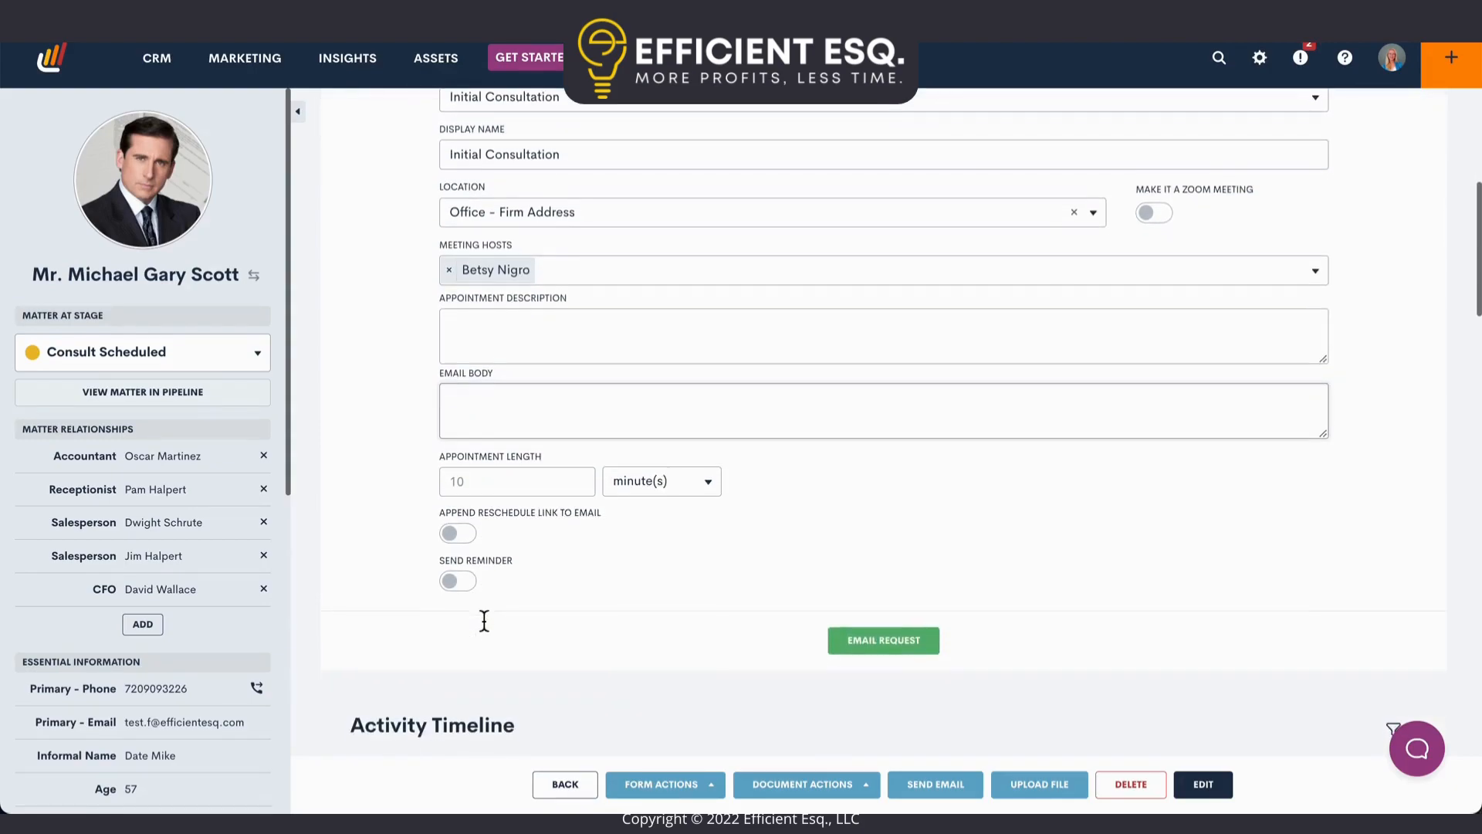
left_click(498, 485)
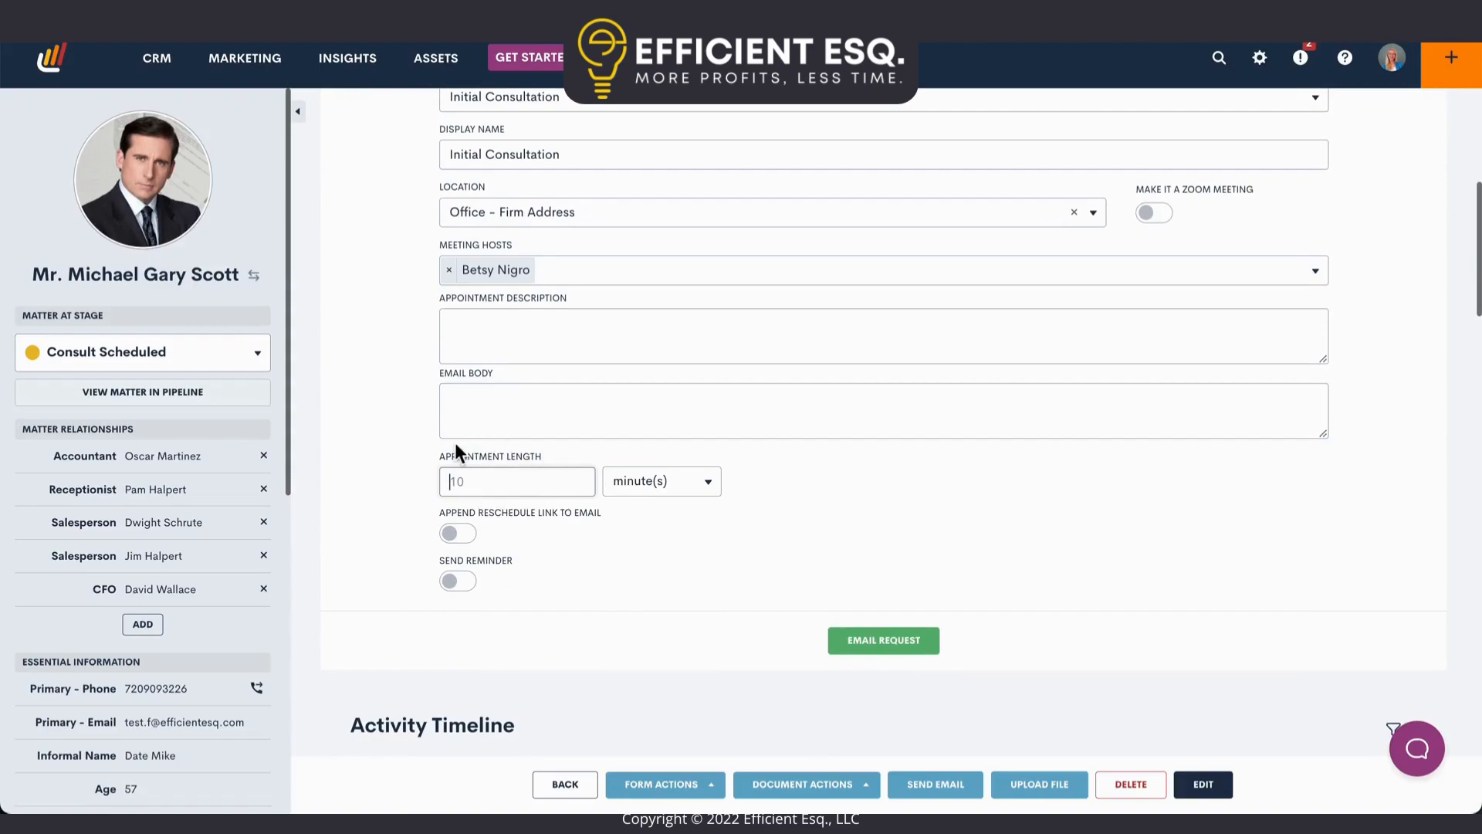
left_click(465, 535)
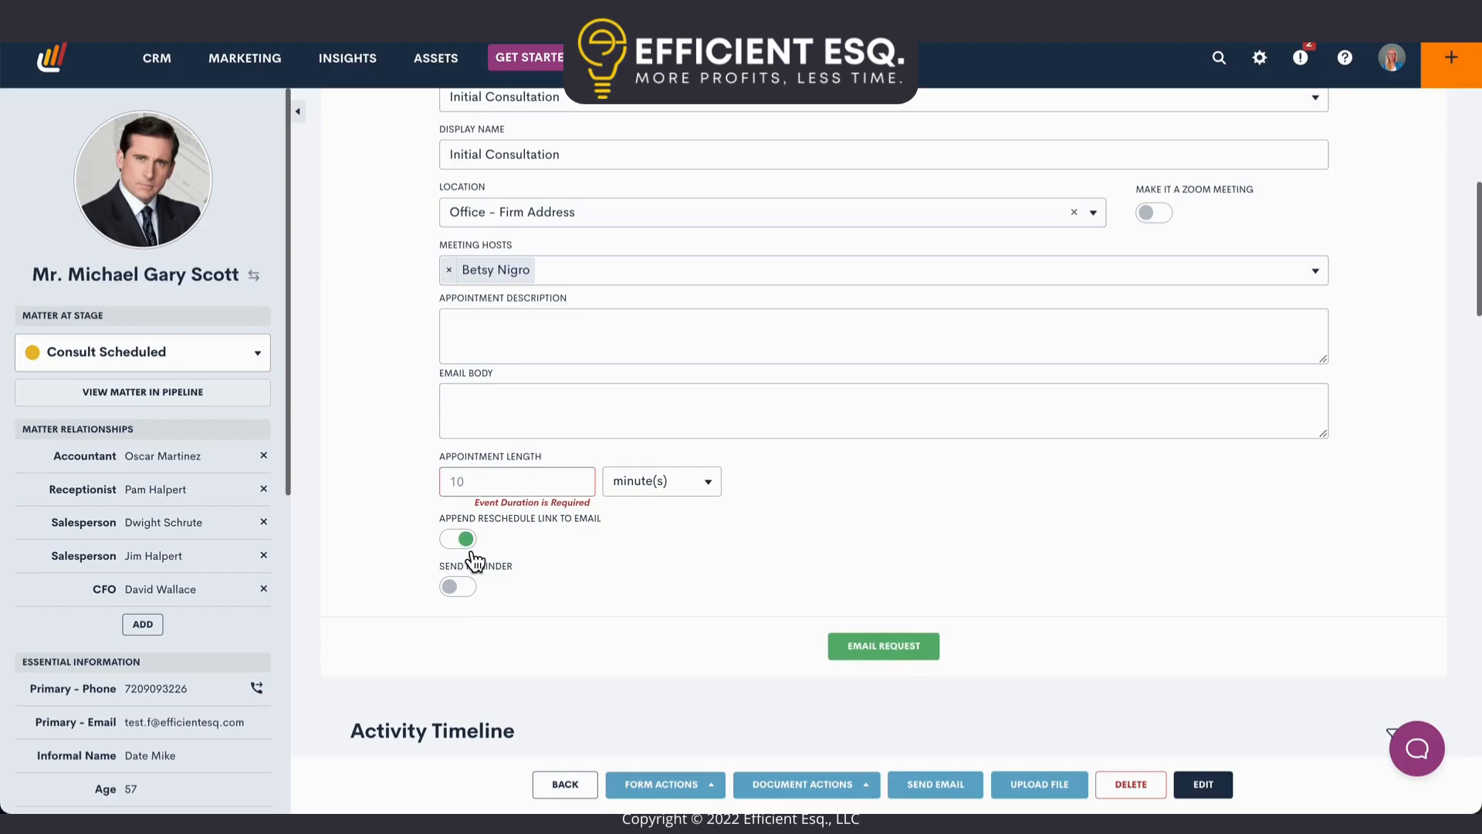
left_click(471, 553)
left_click(872, 655)
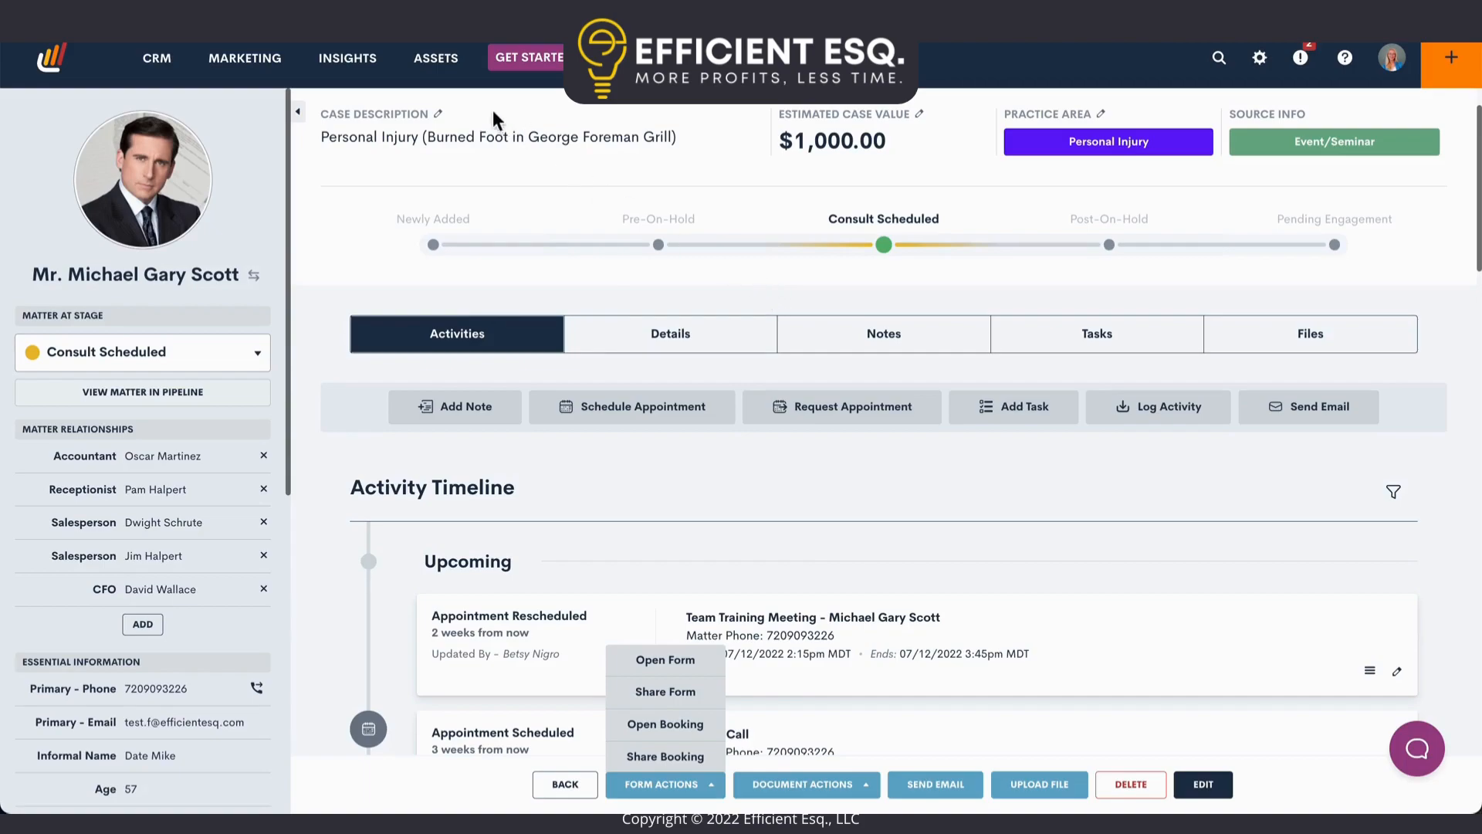
Step: Open the Book a Support & Maintenance Call booking form from the matter's form actions
mouse_move(445, 71)
left_click(639, 795)
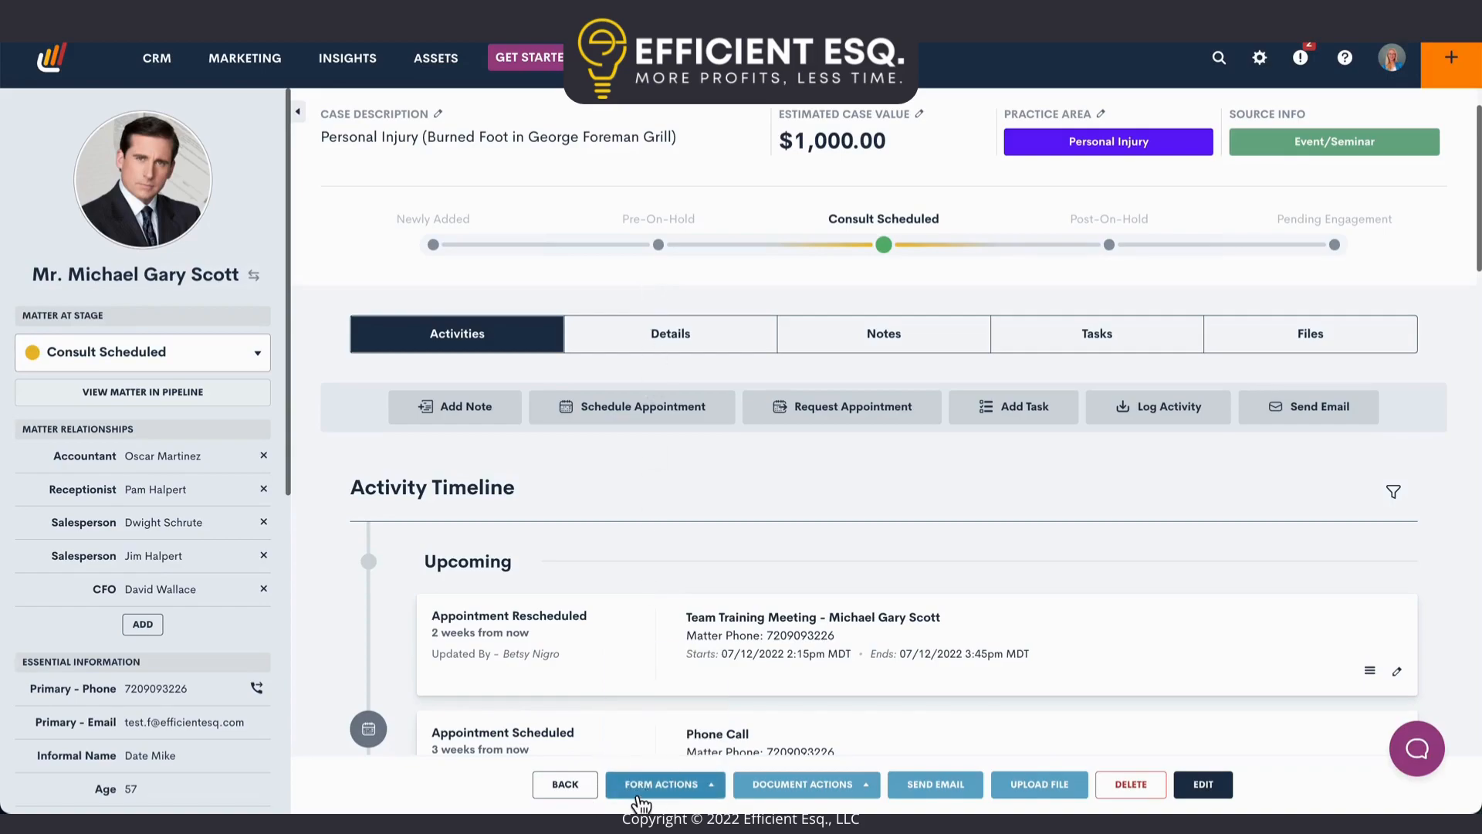
left_click(641, 803)
left_click(660, 730)
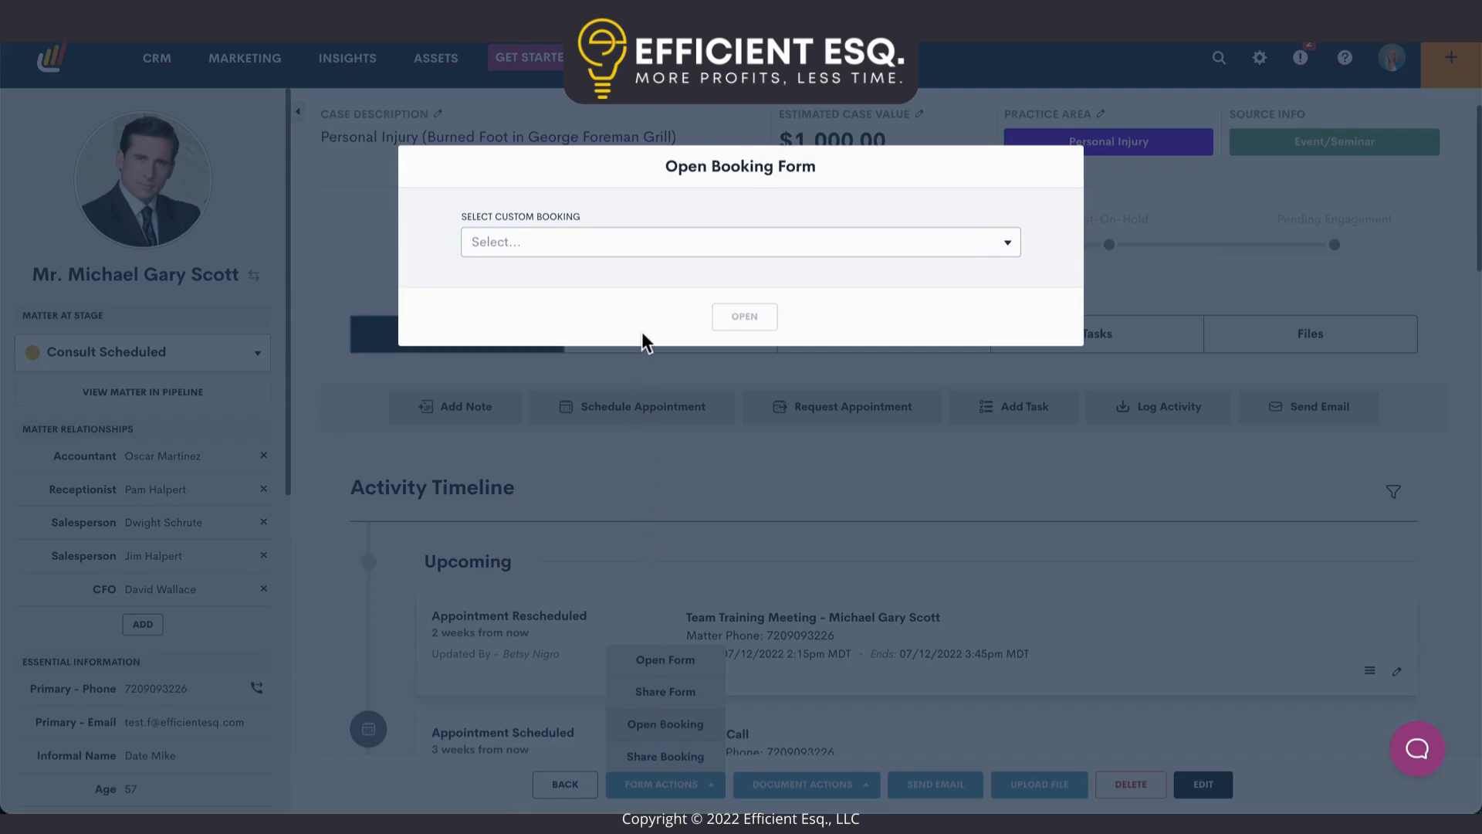
left_click(609, 238)
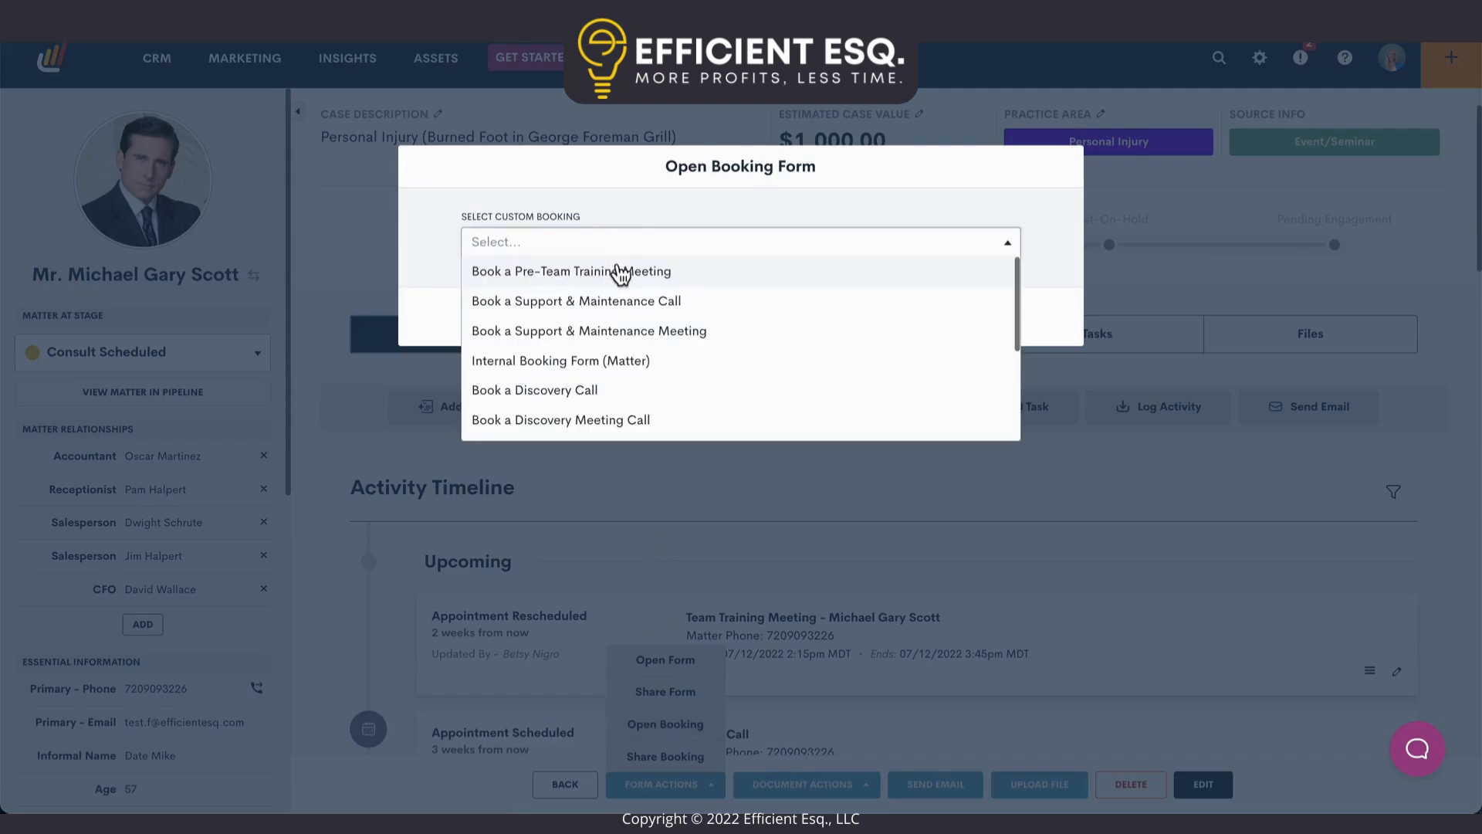
left_click(620, 309)
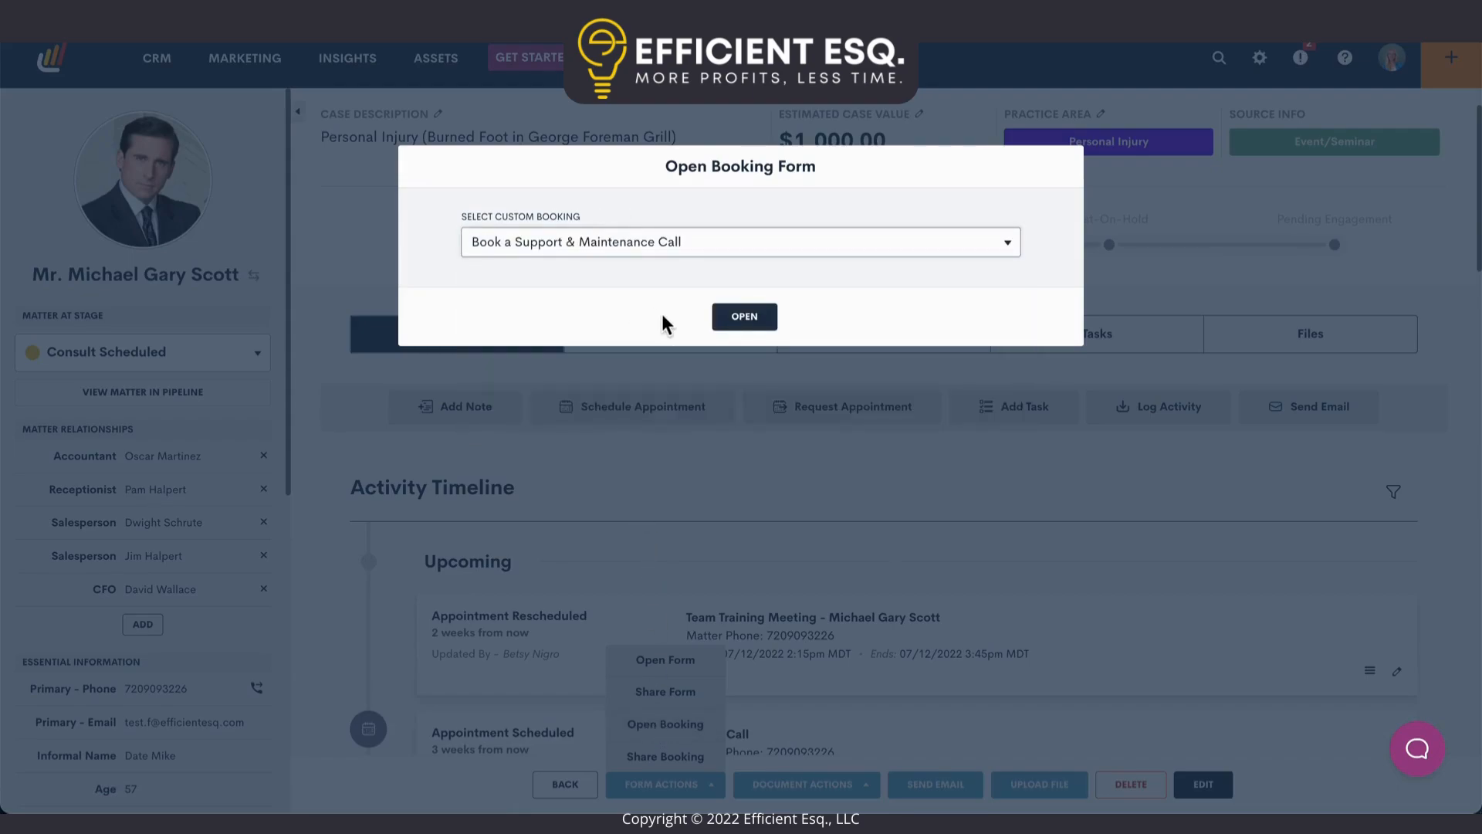
left_click(727, 318)
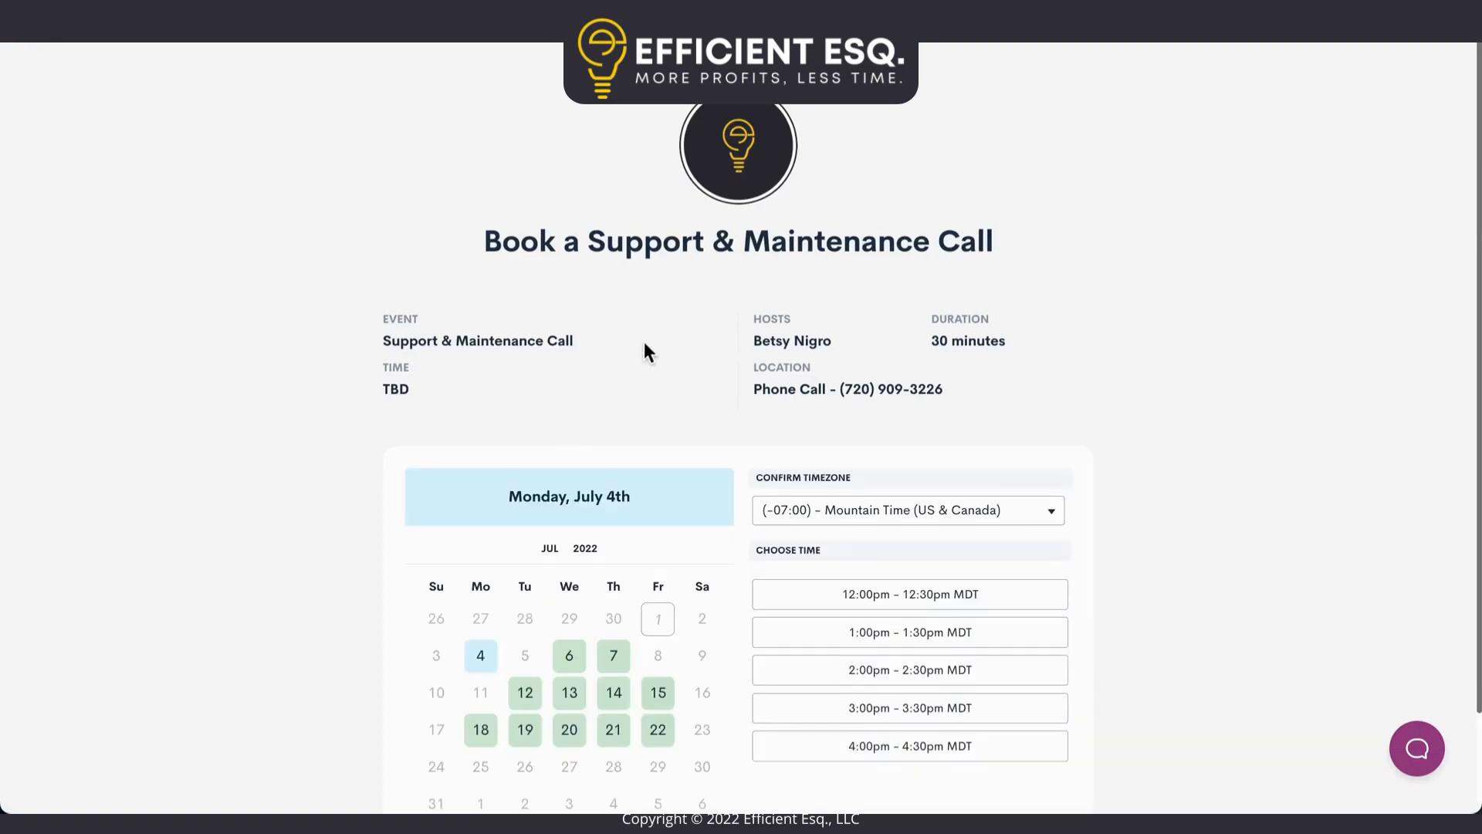
Step: Book the Monday, July 4th slot from 12:00pm to 12:30pm MDT and proceed with the prefilled contact details
scroll(644, 352, "down", 2)
left_click(882, 491)
left_click(984, 485)
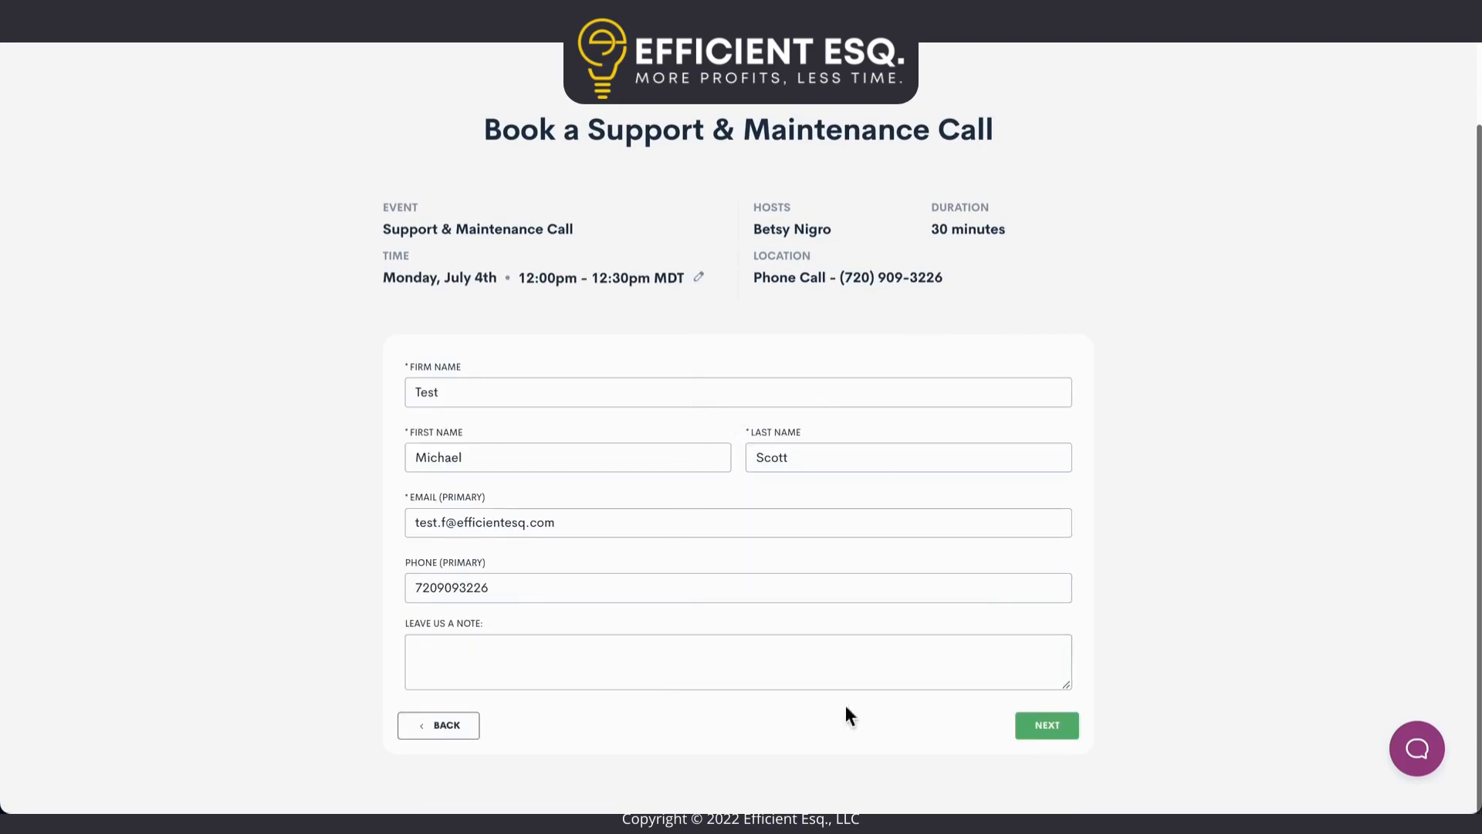
left_click(1038, 727)
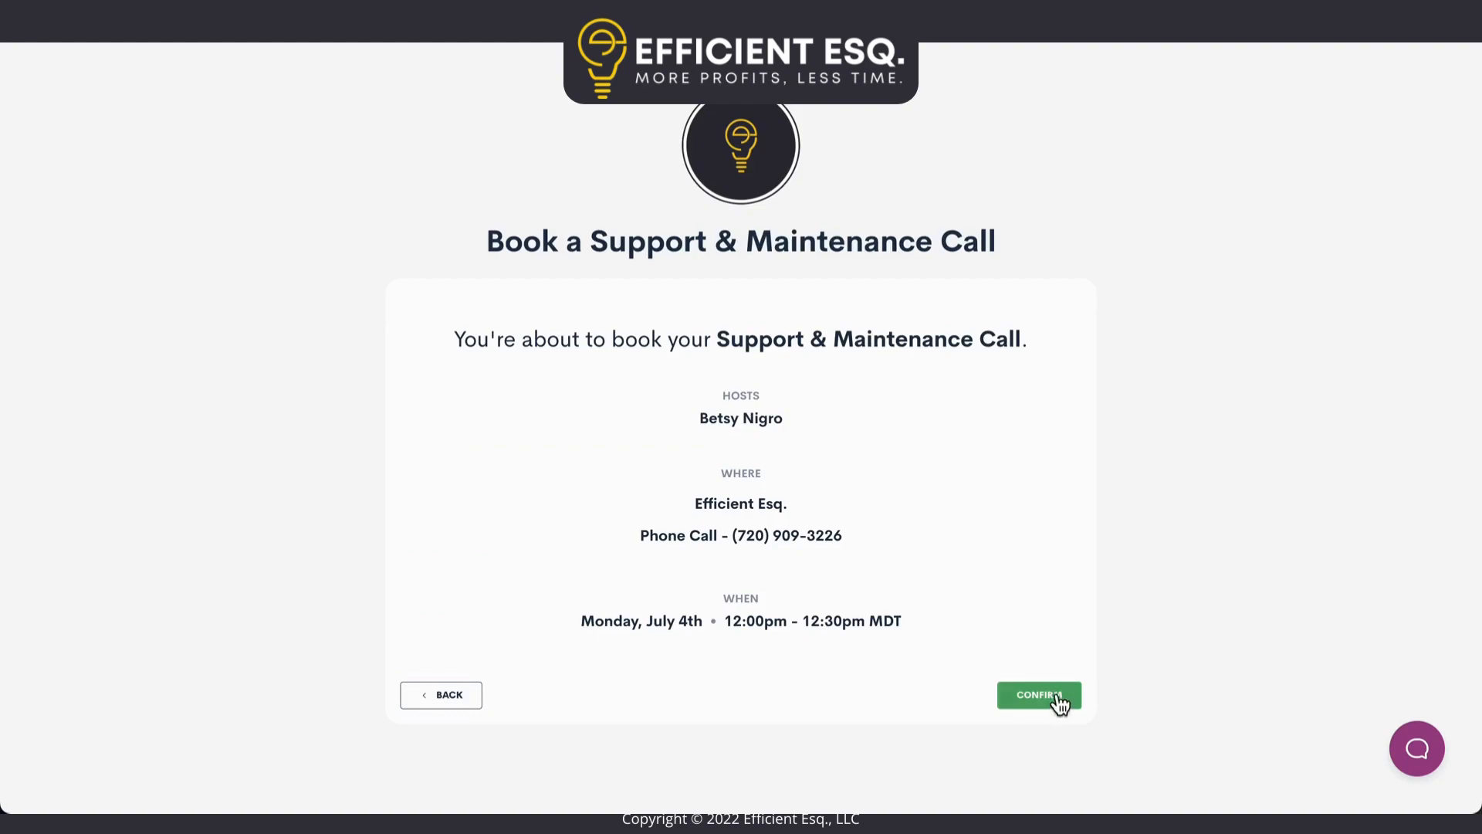